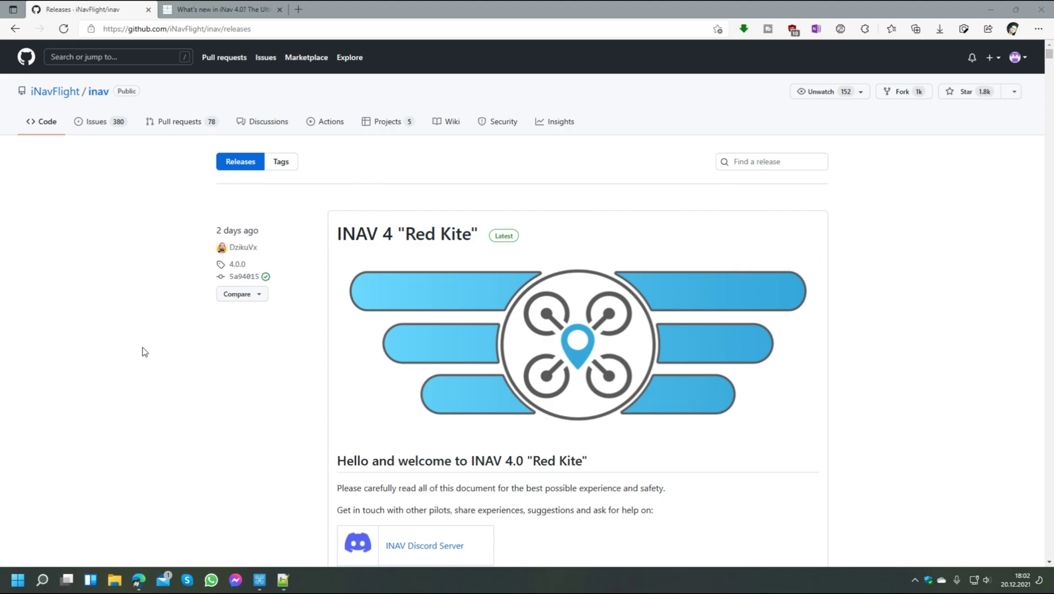
Step: Read down the INAV 4.0 release notes to the Changelist's pull requests, like H7 SD card support
{"action": "scroll", "coordinate": [144, 352], "scroll_direction": "down", "scroll_amount": 4}
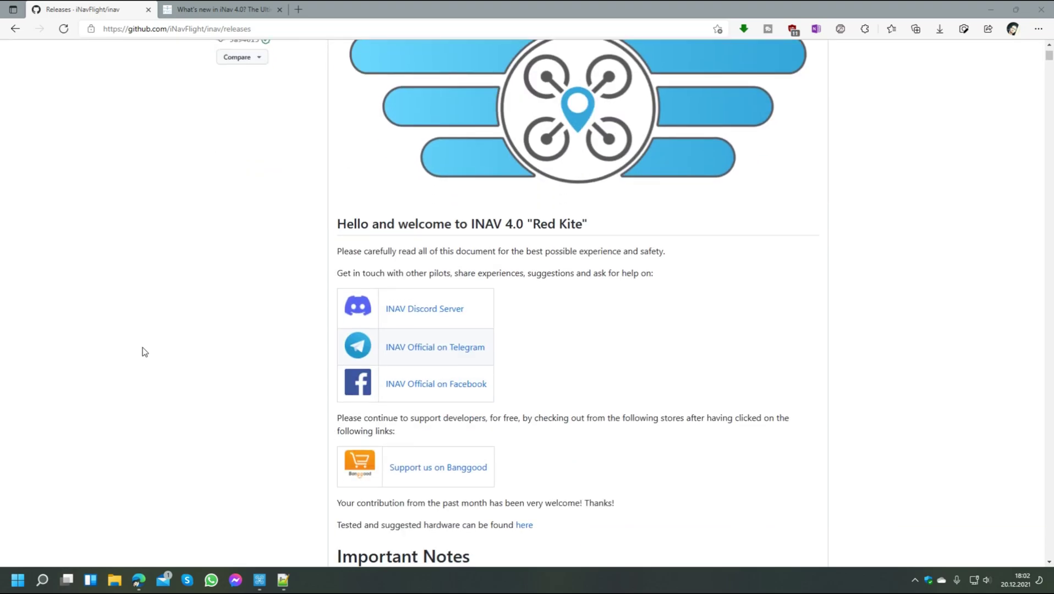
{"action": "scroll", "coordinate": [144, 351], "scroll_direction": "down", "scroll_amount": 14}
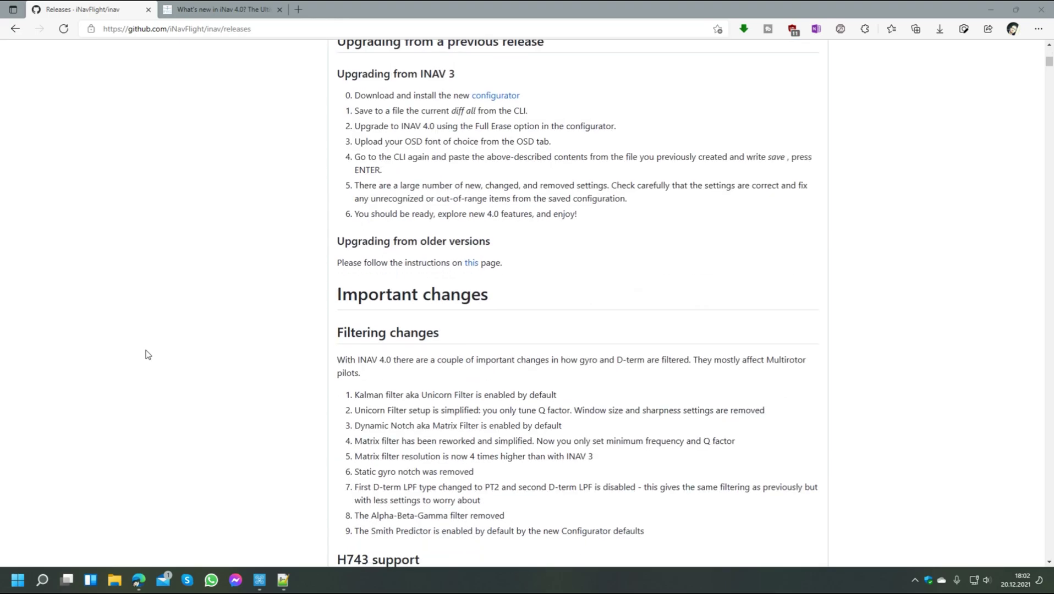
{"action": "scroll", "coordinate": [147, 354], "scroll_direction": "down", "scroll_amount": 15}
{"action": "scroll", "coordinate": [148, 354], "scroll_direction": "down", "scroll_amount": 6}
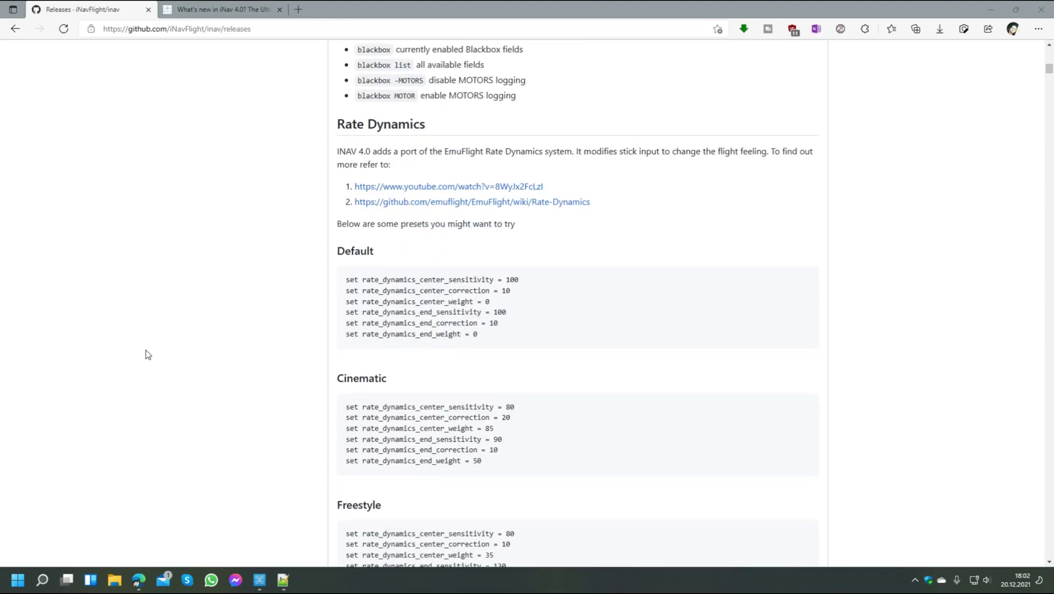
{"action": "scroll", "coordinate": [148, 354], "scroll_direction": "down", "scroll_amount": 13}
{"action": "scroll", "coordinate": [148, 355], "scroll_direction": "down", "scroll_amount": 6}
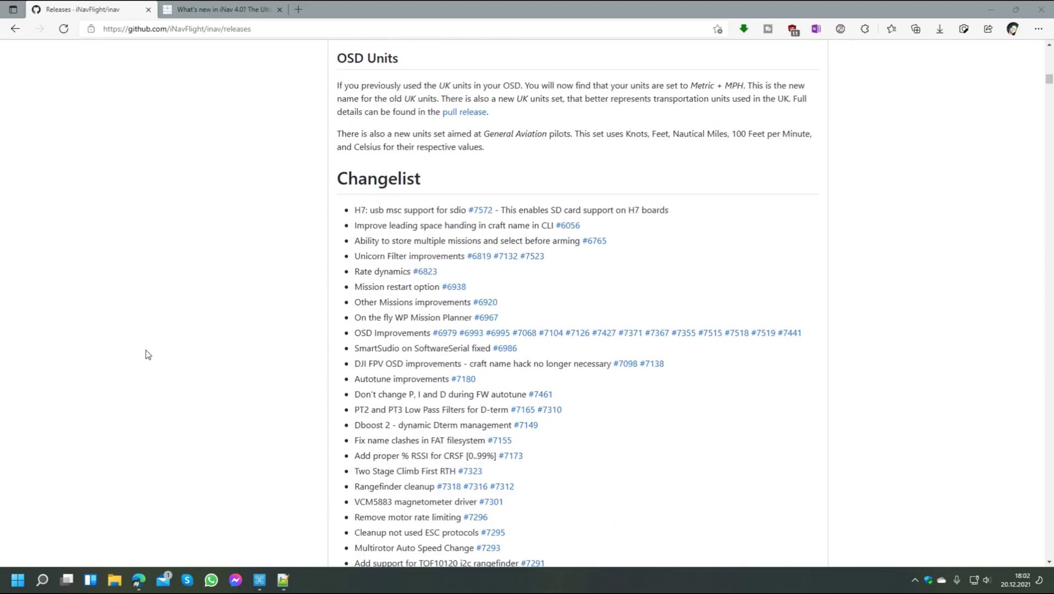
{"action": "mouse_move", "coordinate": [484, 306]}
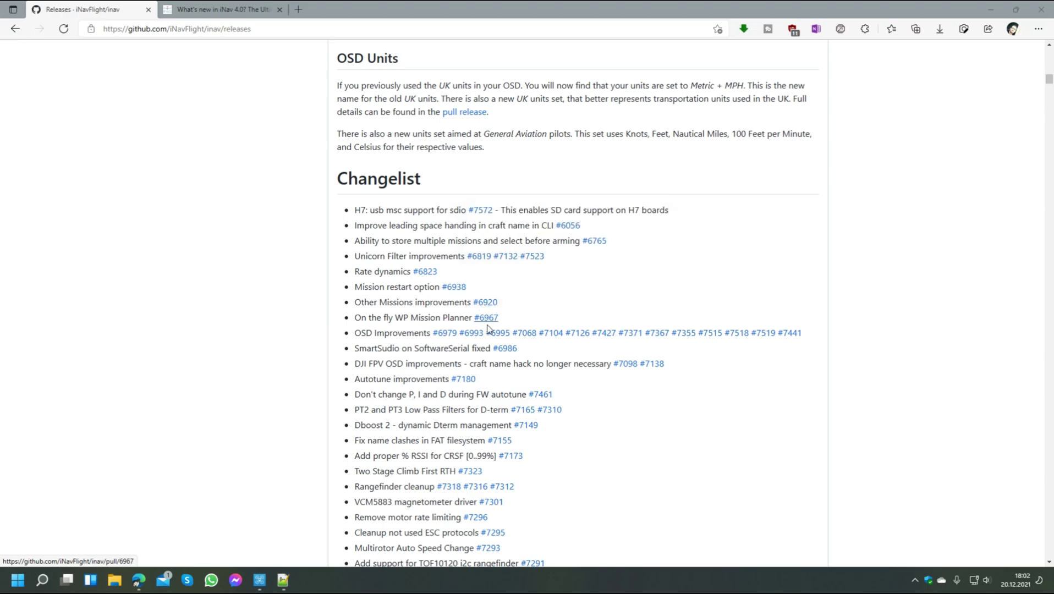
{"action": "mouse_move", "coordinate": [524, 339]}
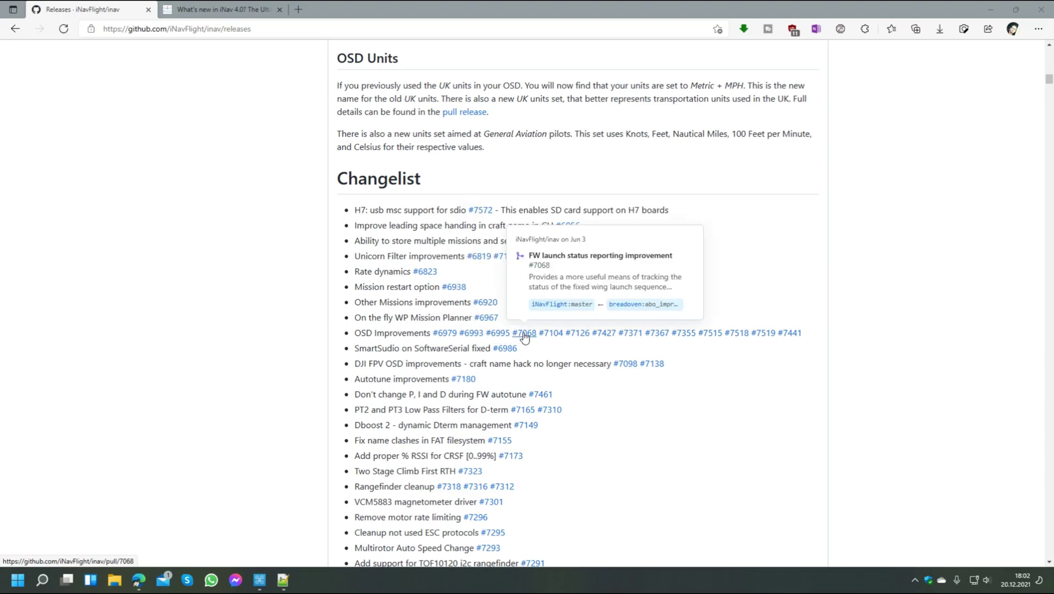
{"action": "mouse_move", "coordinate": [561, 337]}
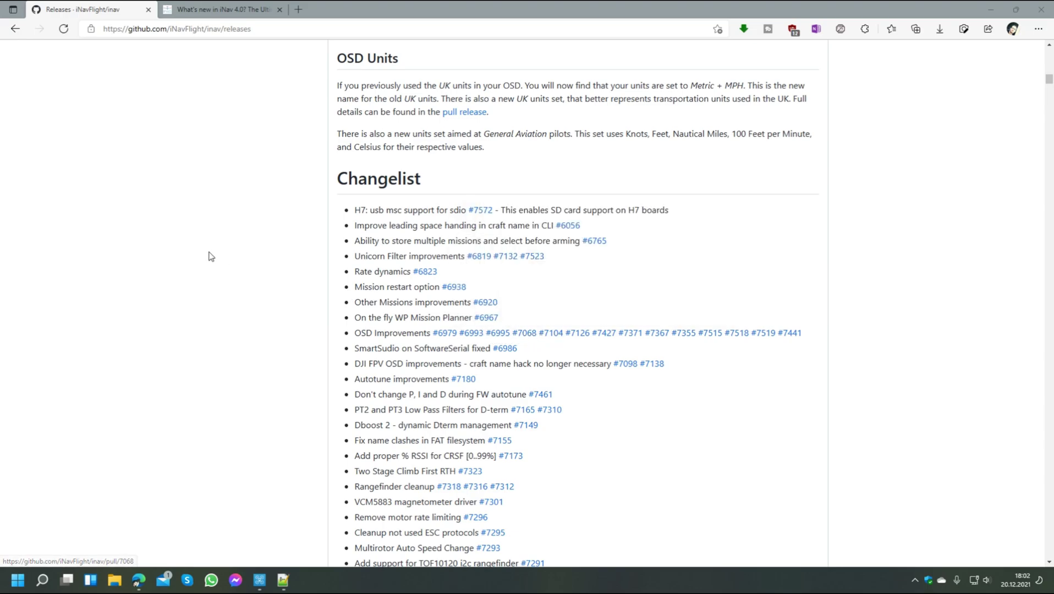
Step: Switch to the Fixed Wing Group's iNav 4.0 guide and read down to the Autotune section
{"action": "left_click", "coordinate": [220, 9]}
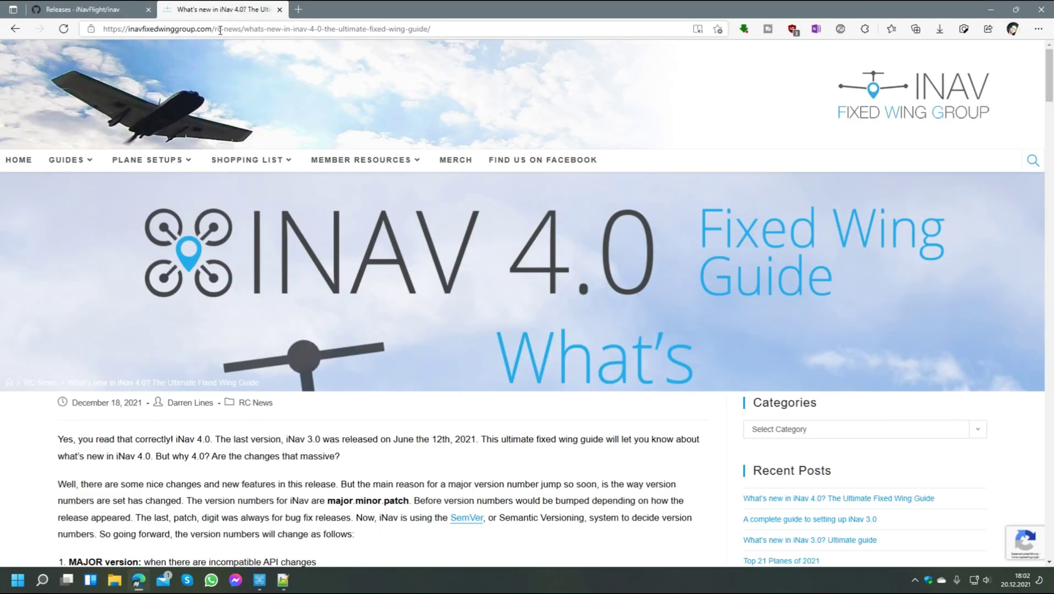
{"action": "scroll", "coordinate": [234, 466], "scroll_direction": "down", "scroll_amount": 3}
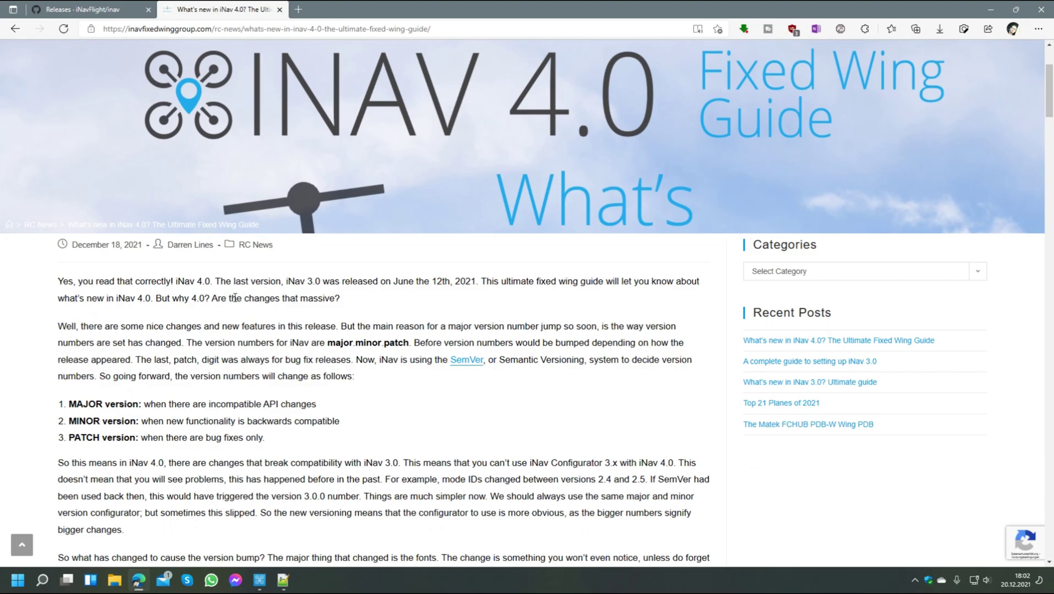
{"action": "scroll", "coordinate": [232, 372], "scroll_direction": "down", "scroll_amount": 5}
{"action": "scroll", "coordinate": [231, 372], "scroll_direction": "down", "scroll_amount": 6}
{"action": "scroll", "coordinate": [231, 373], "scroll_direction": "down", "scroll_amount": 10}
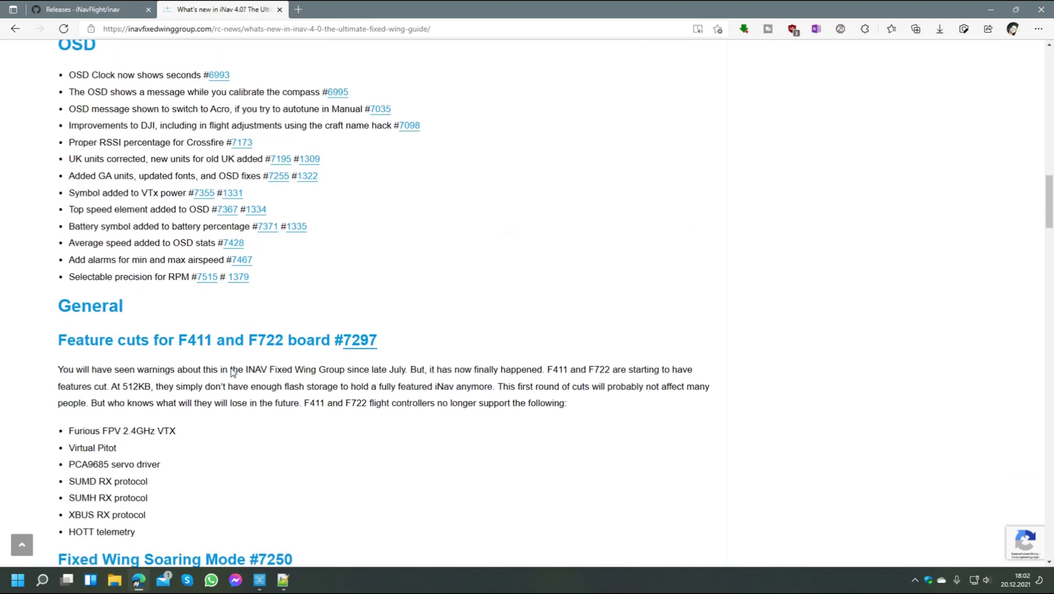
{"action": "scroll", "coordinate": [231, 368], "scroll_direction": "down", "scroll_amount": 3}
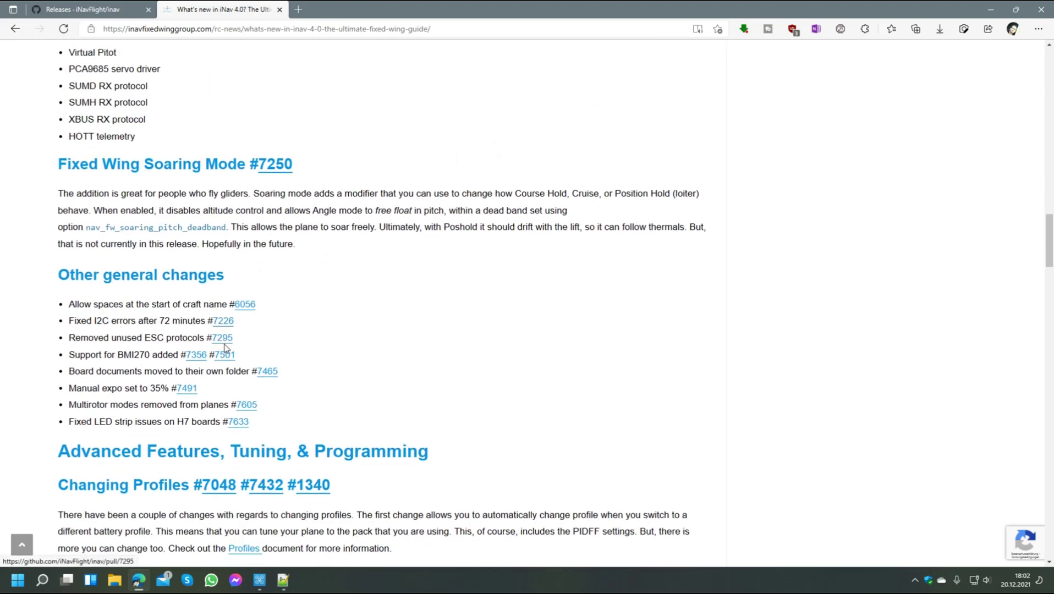
{"action": "scroll", "coordinate": [394, 355], "scroll_direction": "down", "scroll_amount": 4}
{"action": "scroll", "coordinate": [394, 352], "scroll_direction": "down", "scroll_amount": 4}
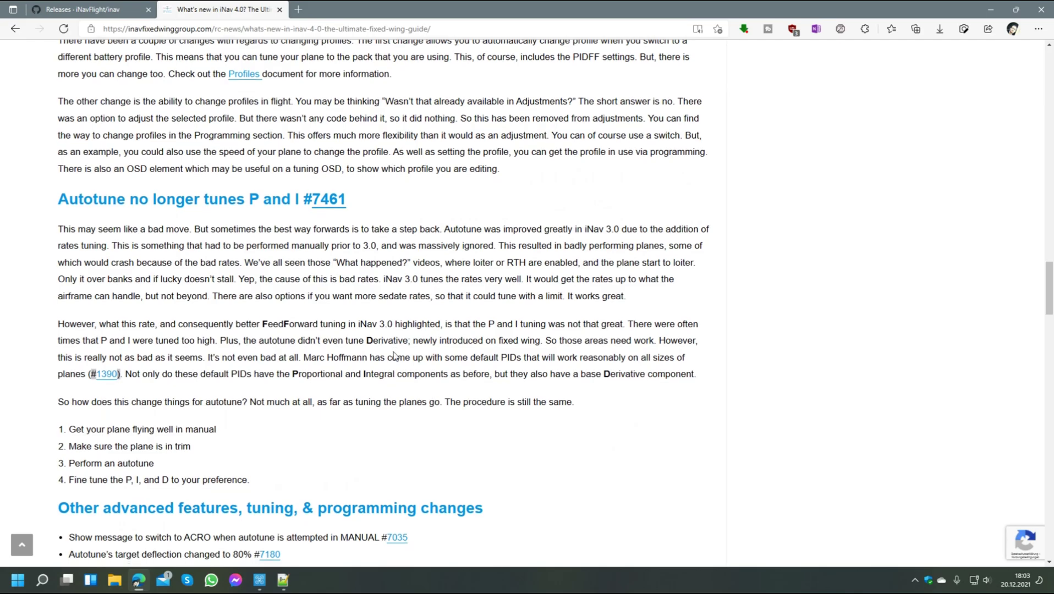
{"action": "scroll", "coordinate": [394, 355], "scroll_direction": "down", "scroll_amount": 7}
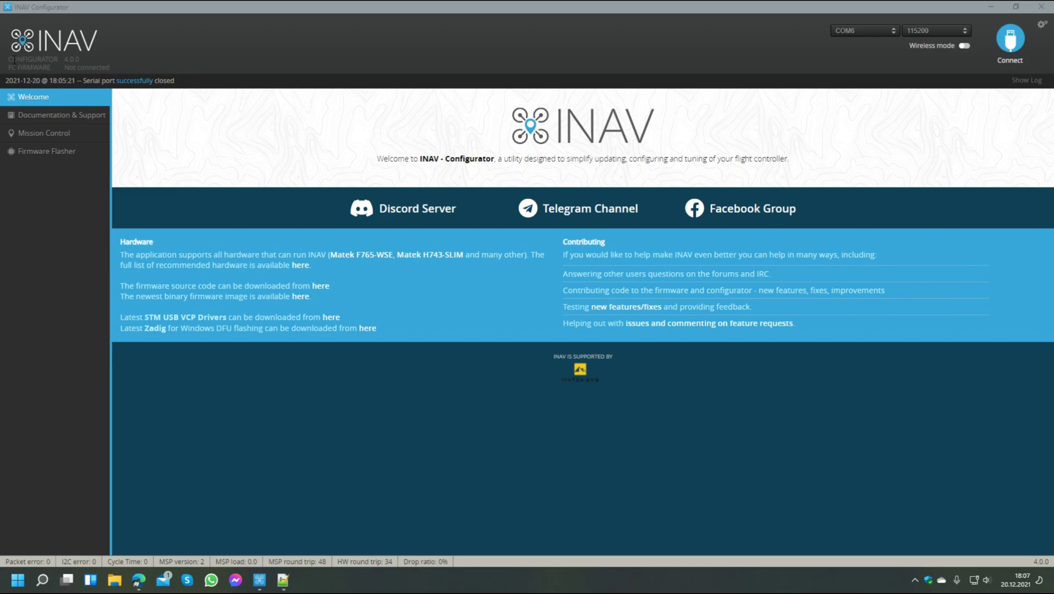
Step: Connect the Configurator to the flight controller on COM6 at 115200
{"action": "left_click", "coordinate": [9, 59]}
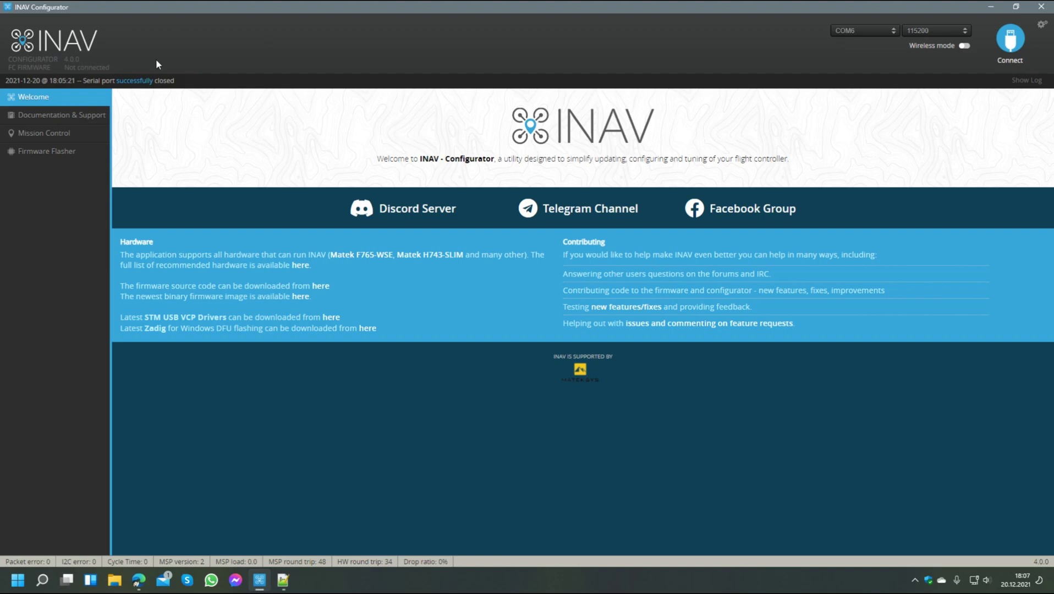
{"action": "left_click", "coordinate": [876, 31]}
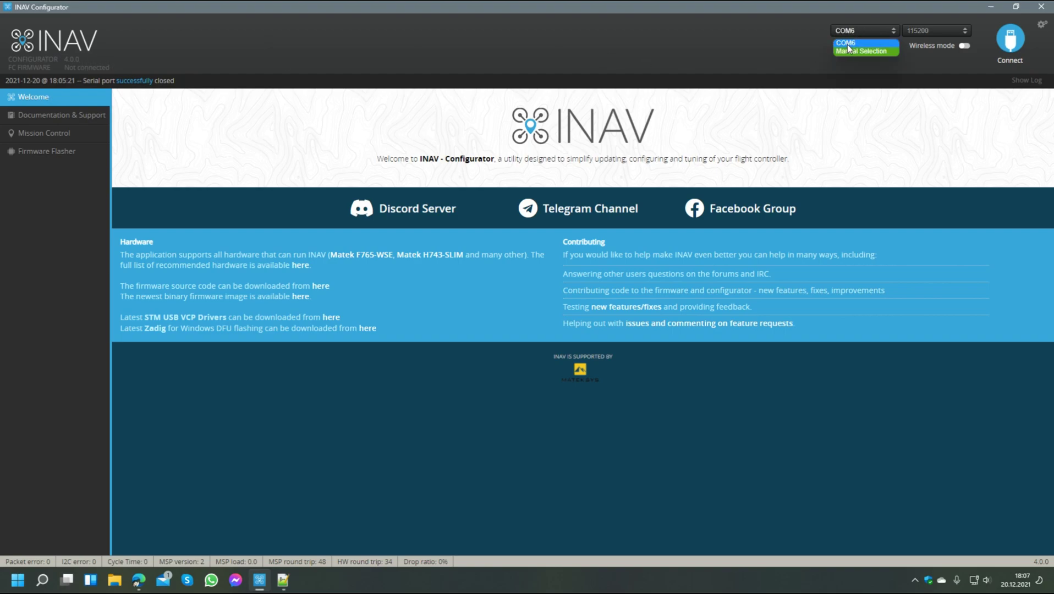
{"action": "left_click", "coordinate": [852, 43]}
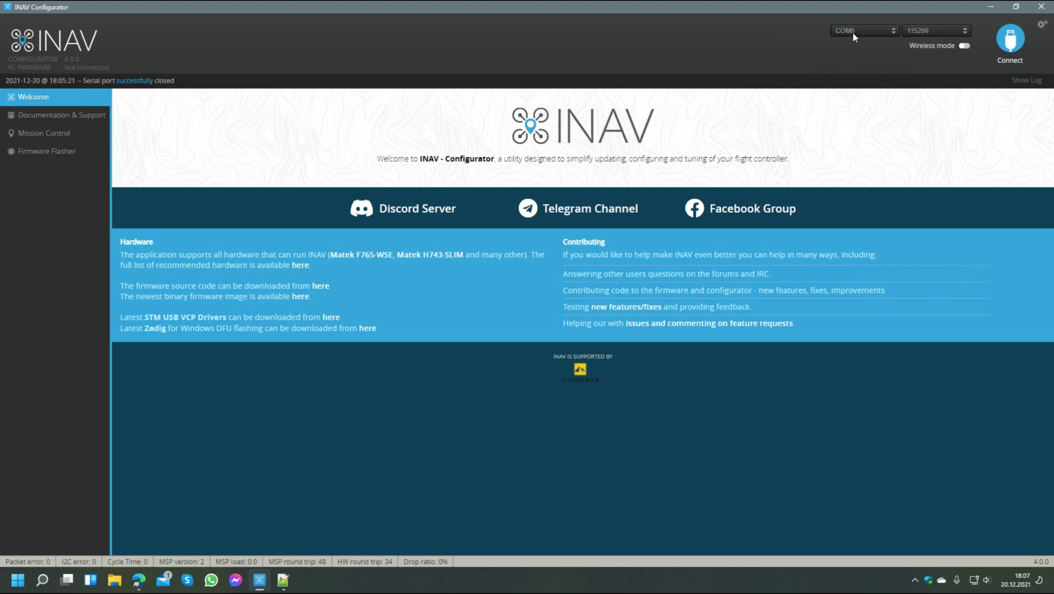
{"action": "left_click", "coordinate": [1011, 40]}
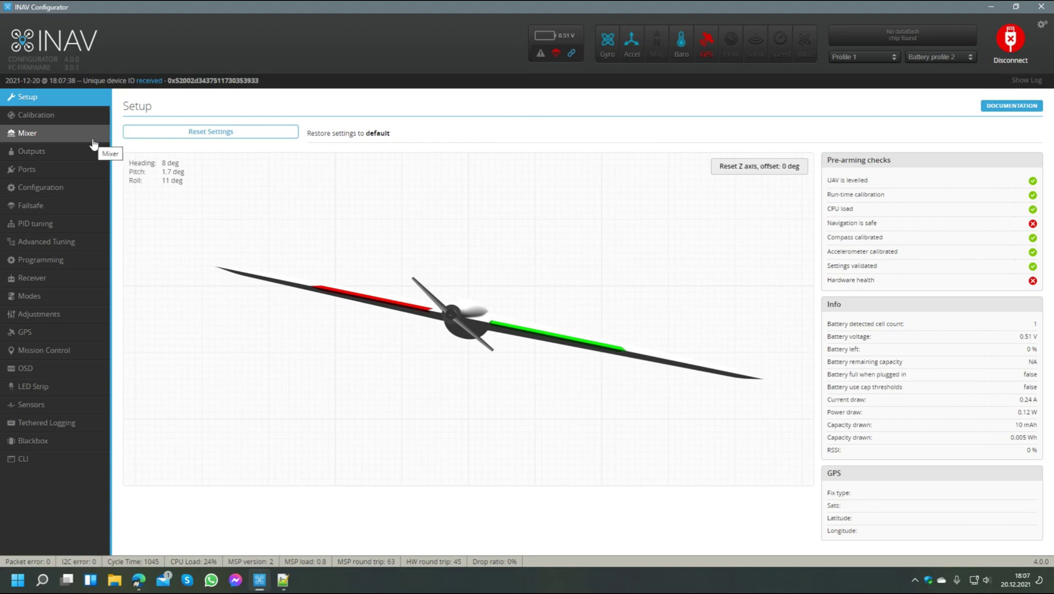
Step: In the CLI, clear the old output and run 'dump all' to print every setting
{"action": "left_click", "coordinate": [37, 458]}
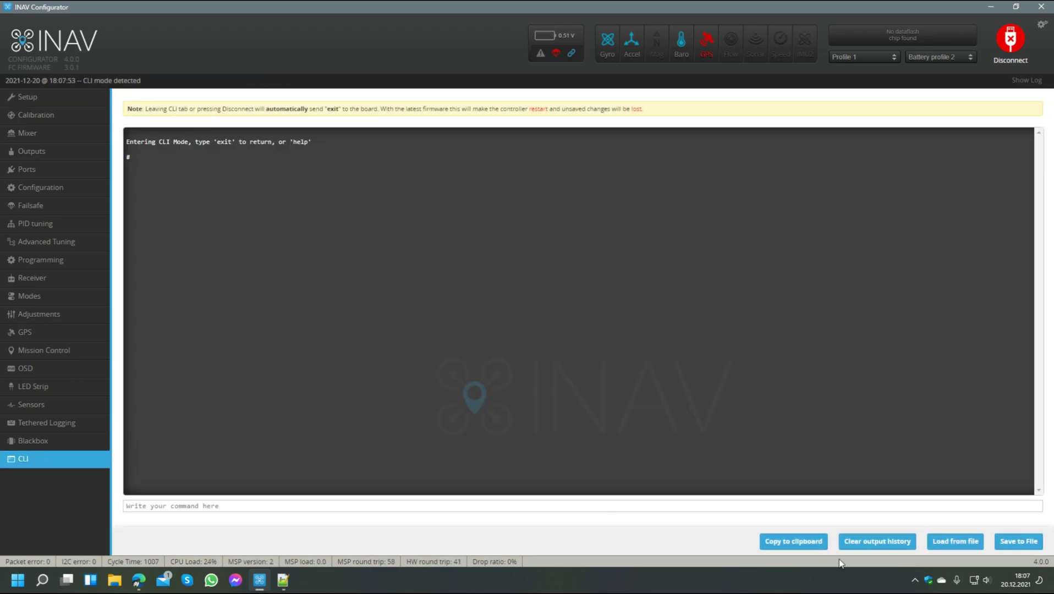
{"action": "left_click", "coordinate": [867, 546]}
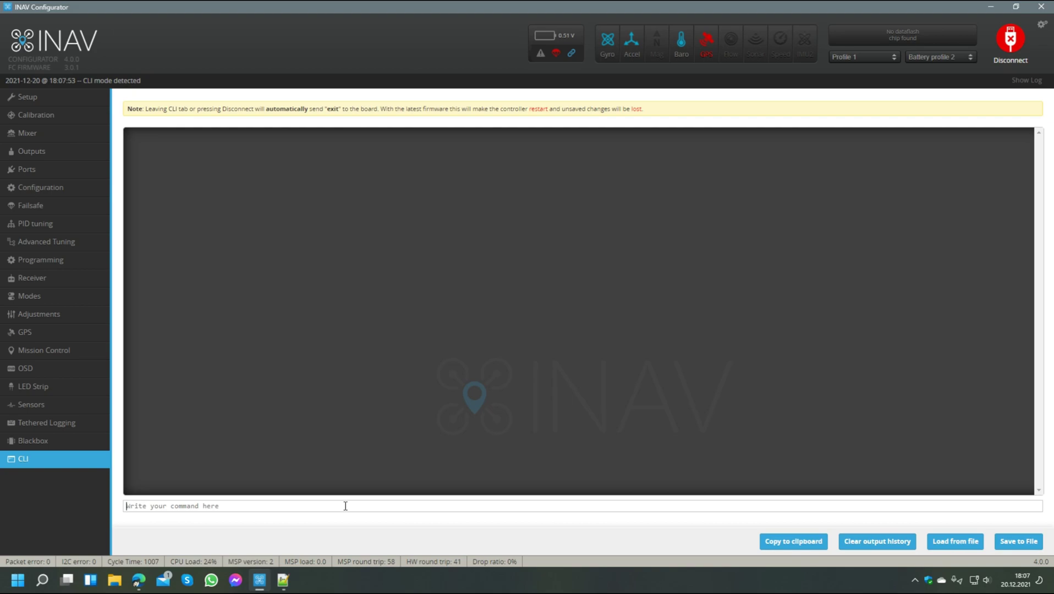
{"action": "type", "text": "dump all"}
{"action": "key", "text": "Return"}
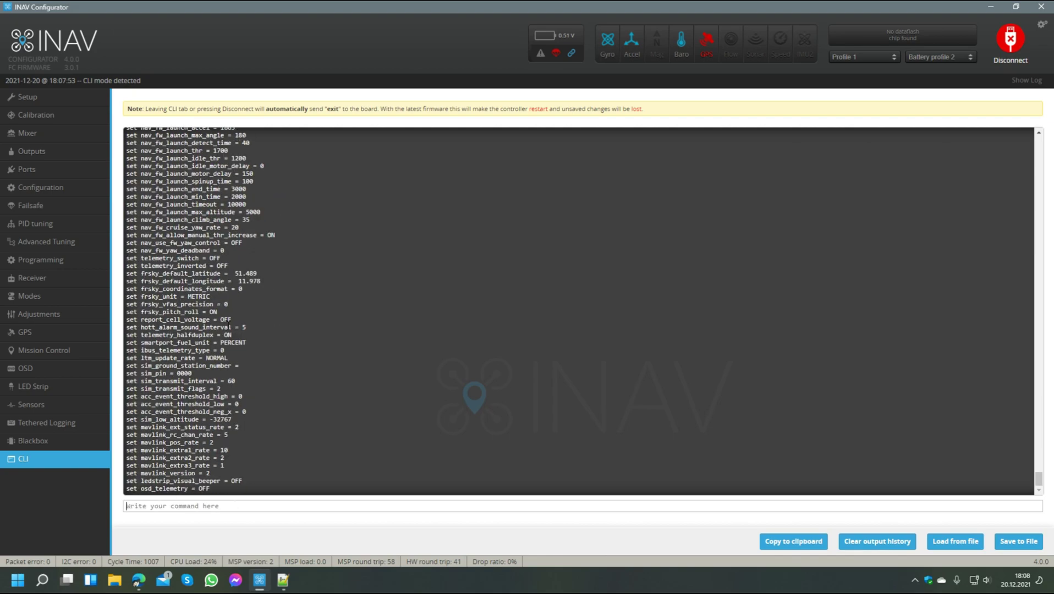
{"action": "key", "text": "BackSpace"}
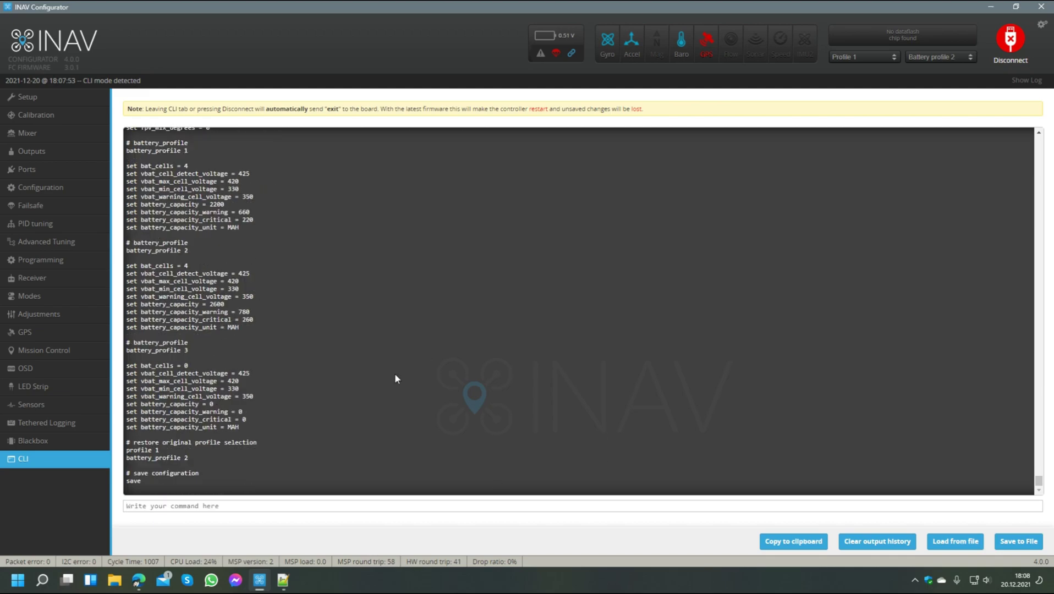
Step: Save the CLI dump to the Desktop with '3.0.1_' inserted after 'INAV_' in the filename
{"action": "left_click", "coordinate": [1019, 542]}
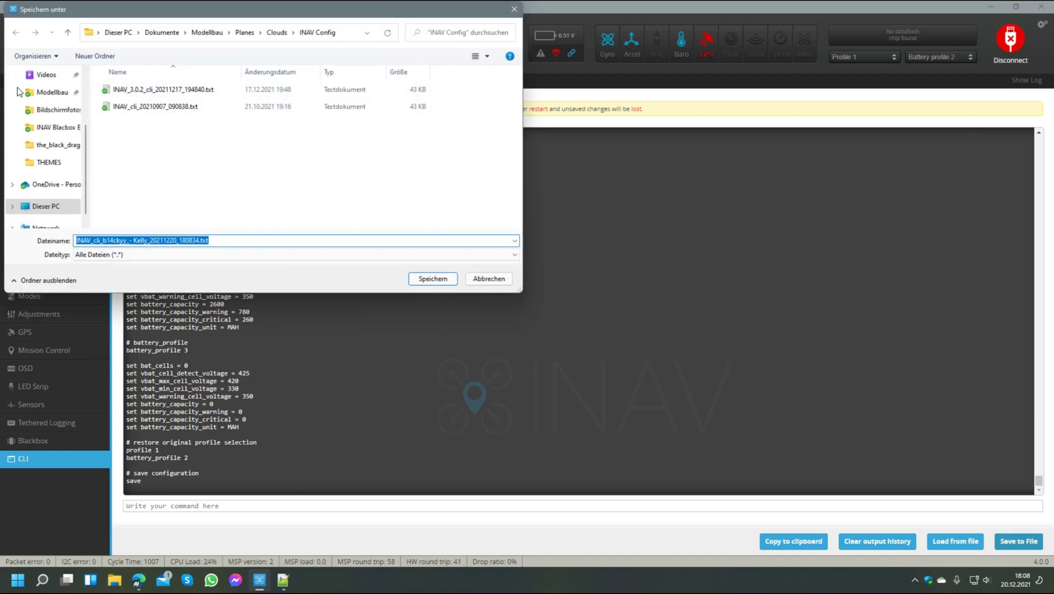
{"action": "scroll", "coordinate": [87, 152], "scroll_direction": "up", "scroll_amount": 3}
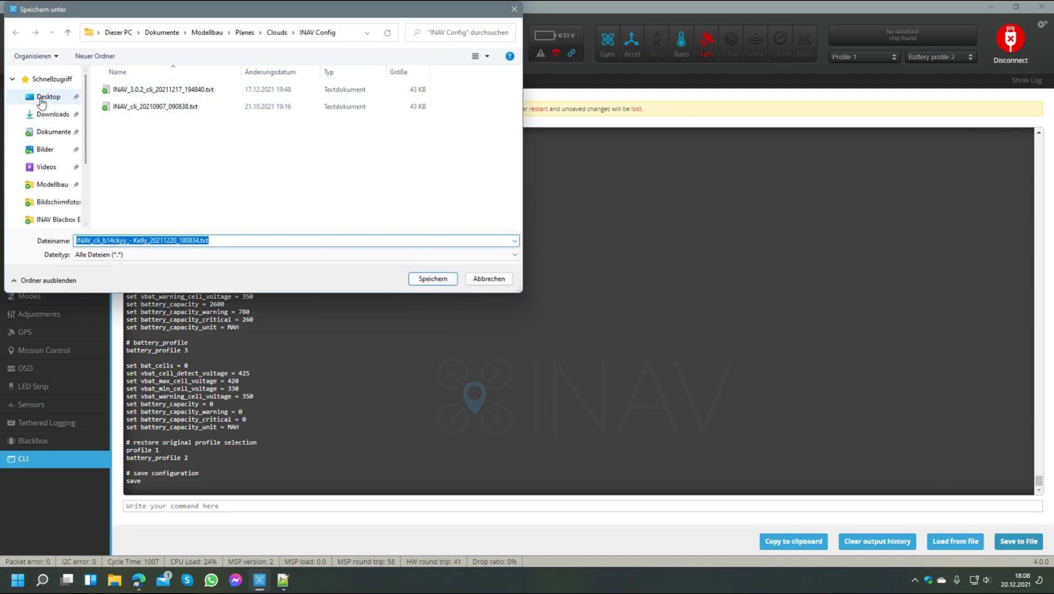
{"action": "left_click", "coordinate": [42, 98]}
{"action": "left_click", "coordinate": [113, 238]}
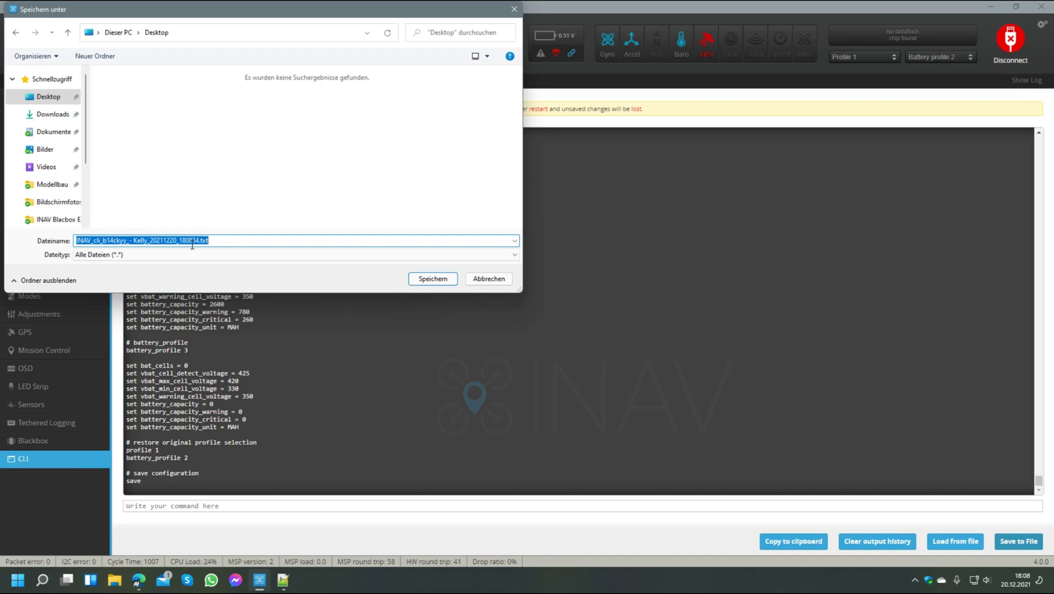
{"action": "left_click", "coordinate": [93, 241]}
{"action": "type", "text": "3.0.1"}
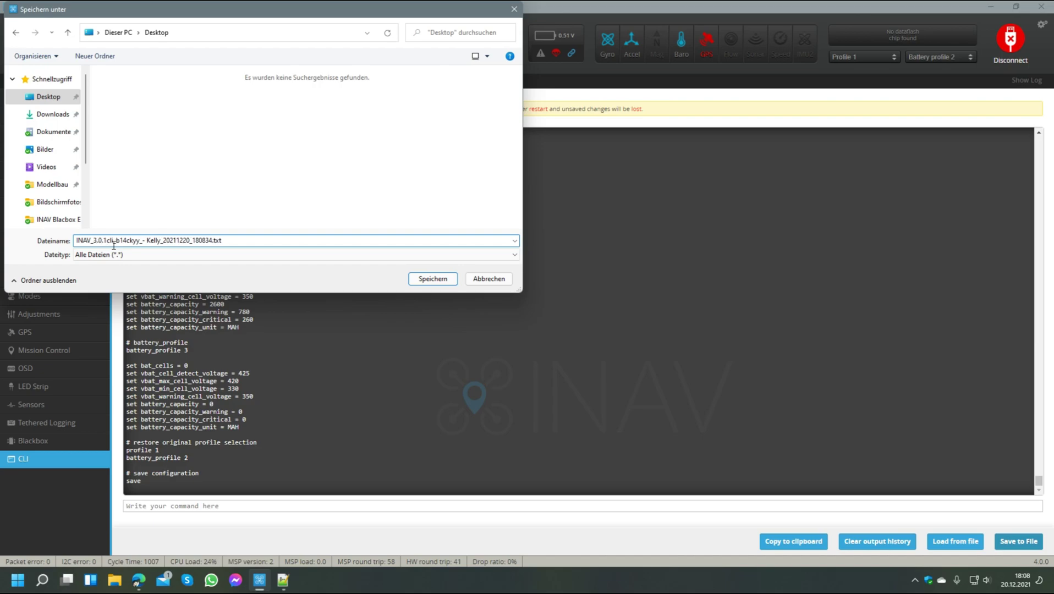
{"action": "type", "text": "_"}
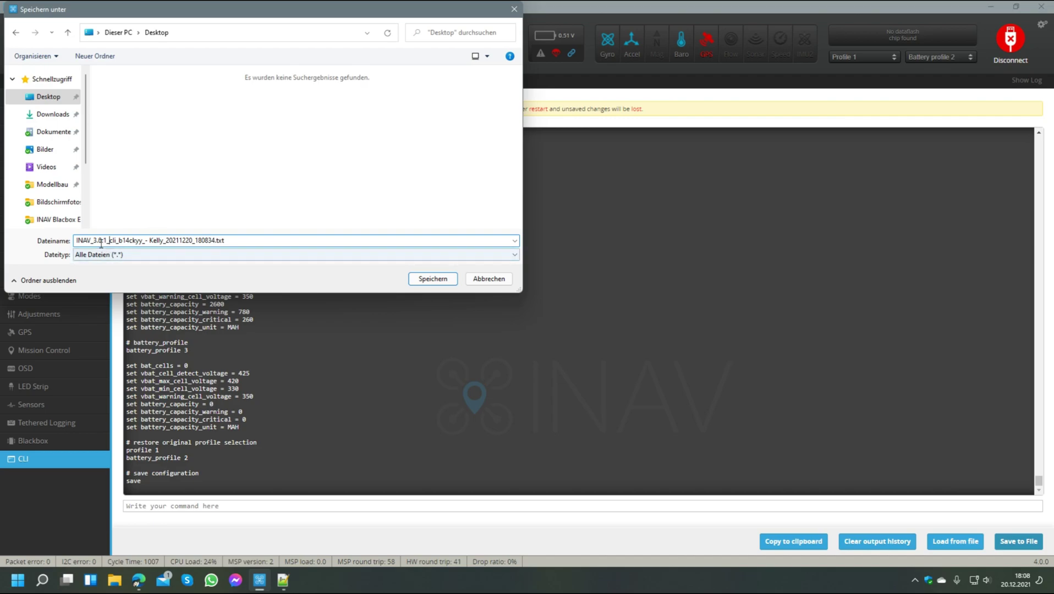
{"action": "left_click", "coordinate": [433, 279]}
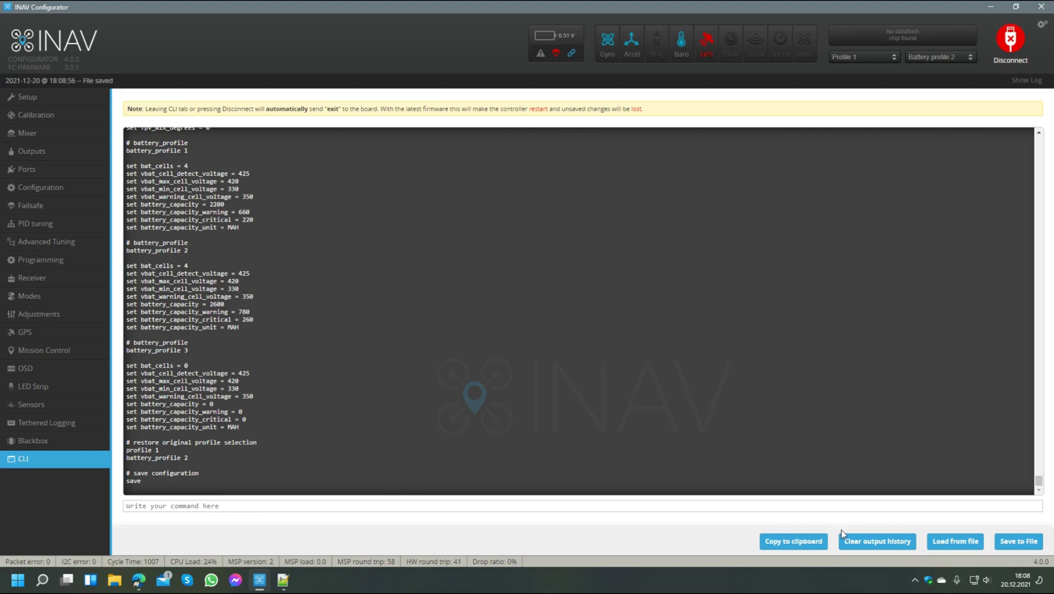
Step: Clear the console, run 'diff all', and scroll through the 3.0.1 diff to its save line
{"action": "left_click", "coordinate": [776, 544]}
{"action": "left_click", "coordinate": [857, 546]}
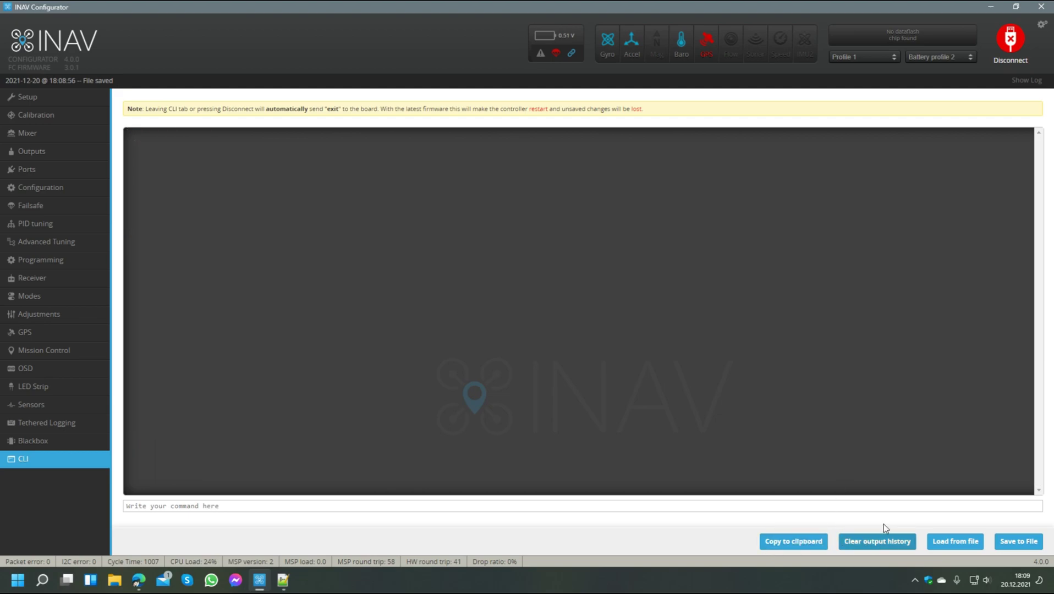
{"action": "left_click", "coordinate": [282, 511]}
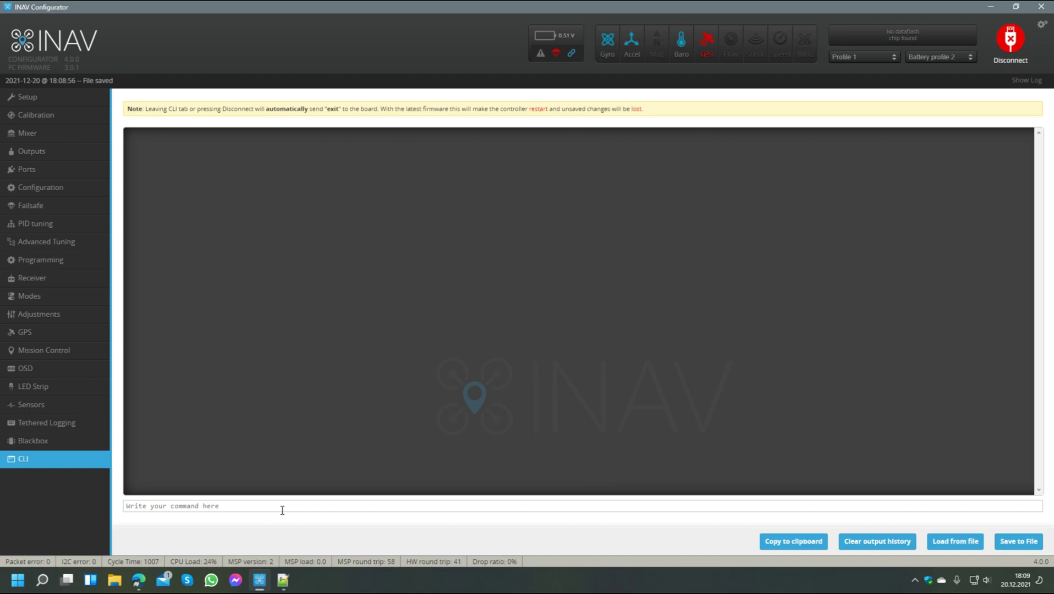
{"action": "type", "text": "diff all"}
{"action": "key", "text": "Return"}
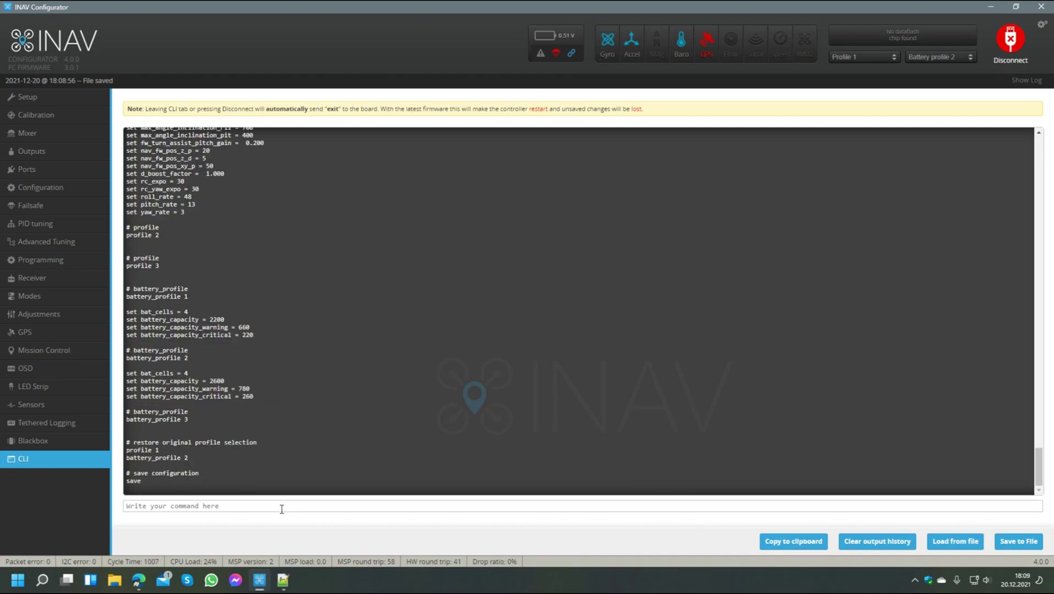
{"action": "scroll", "coordinate": [312, 408], "scroll_direction": "up", "scroll_amount": 13}
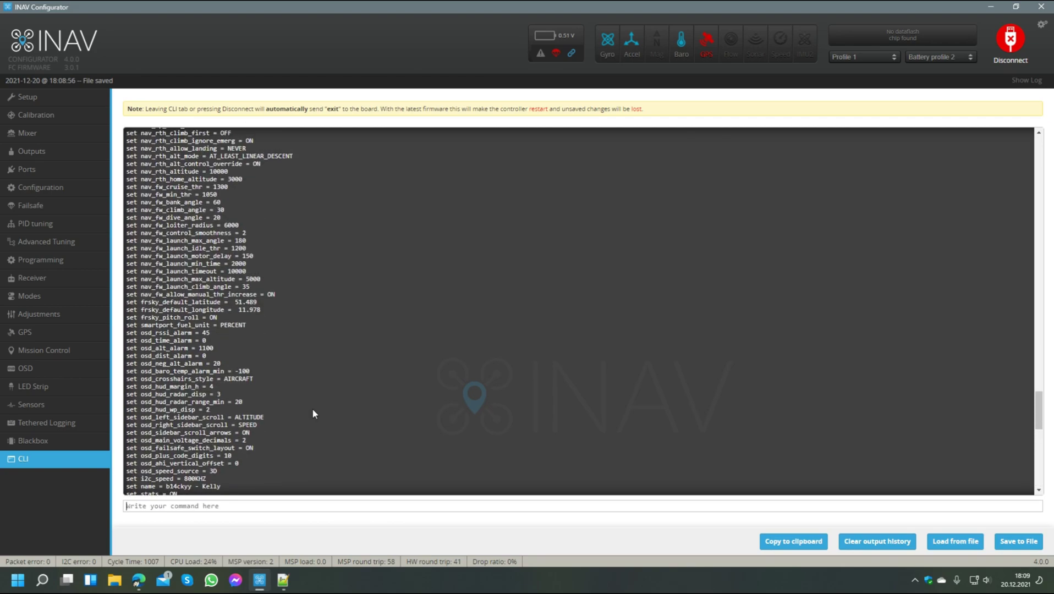
{"action": "scroll", "coordinate": [226, 374], "scroll_direction": "up", "scroll_amount": 15}
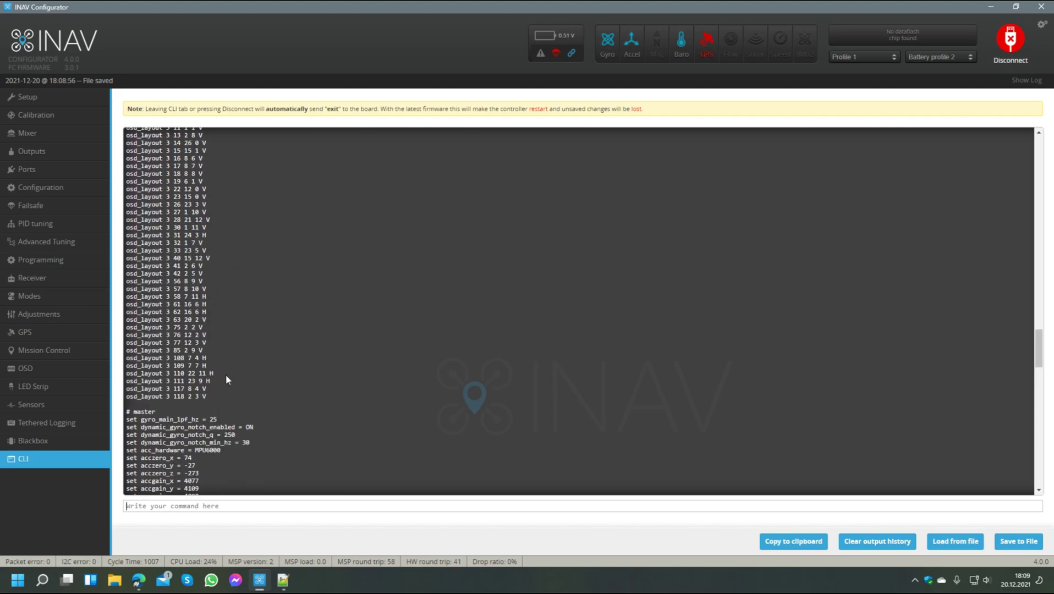
{"action": "scroll", "coordinate": [227, 378], "scroll_direction": "up", "scroll_amount": 15}
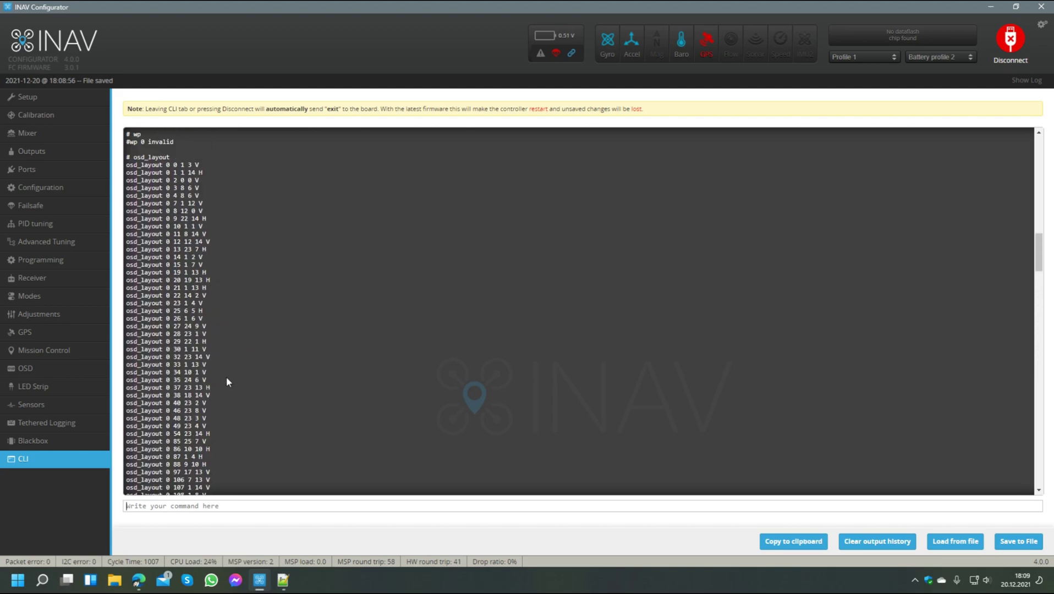
{"action": "scroll", "coordinate": [227, 378], "scroll_direction": "up", "scroll_amount": 5}
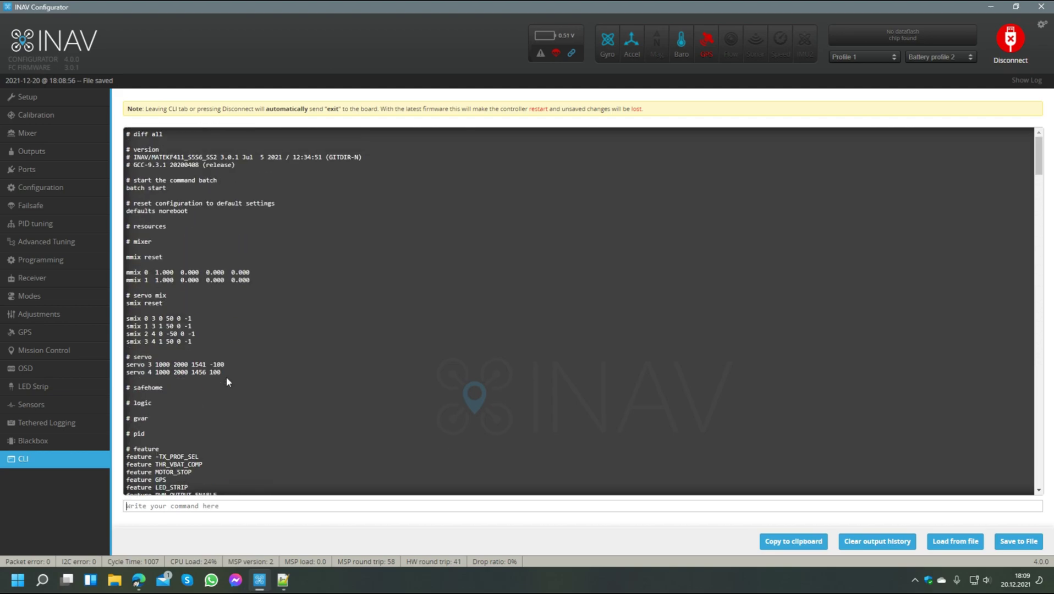
{"action": "scroll", "coordinate": [302, 344], "scroll_direction": "down", "scroll_amount": 20}
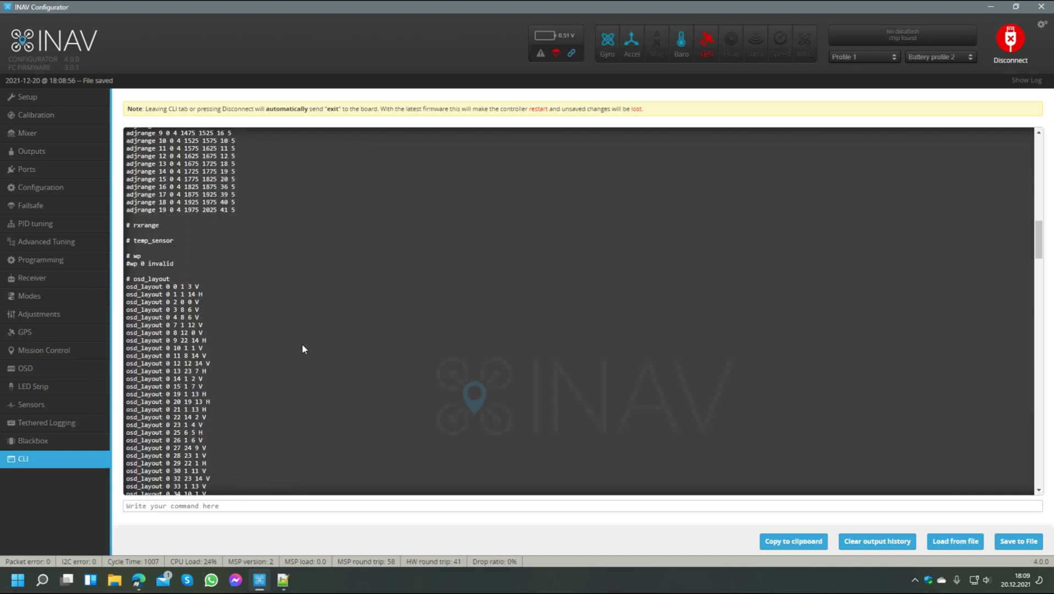
{"action": "scroll", "coordinate": [231, 330], "scroll_direction": "down", "scroll_amount": 20}
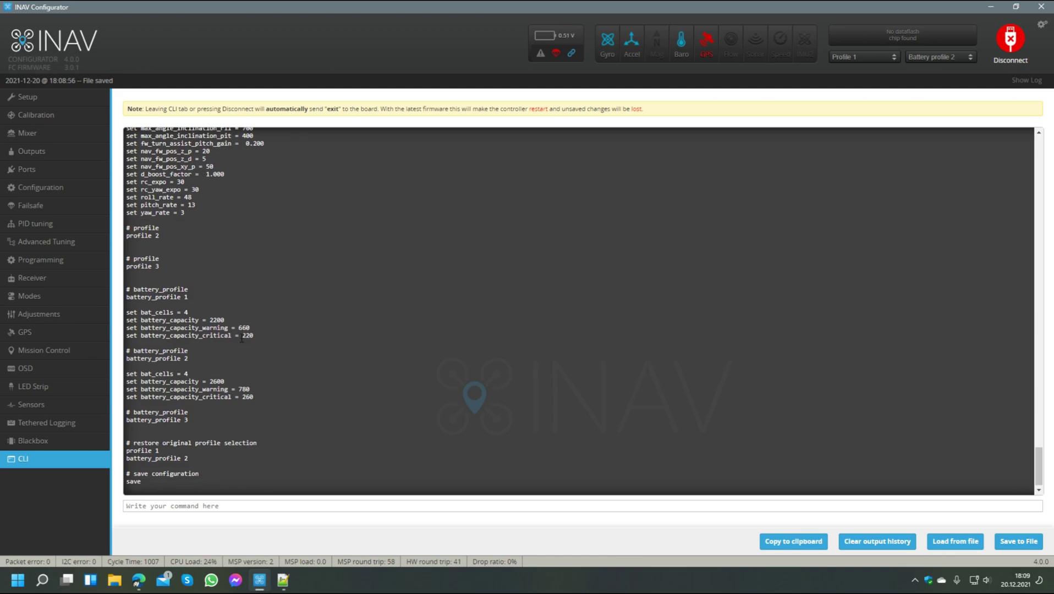
Step: Copy the CLI output into a new 443-line Notepad++ document
{"action": "left_click", "coordinate": [784, 545]}
{"action": "left_click", "coordinate": [285, 580]}
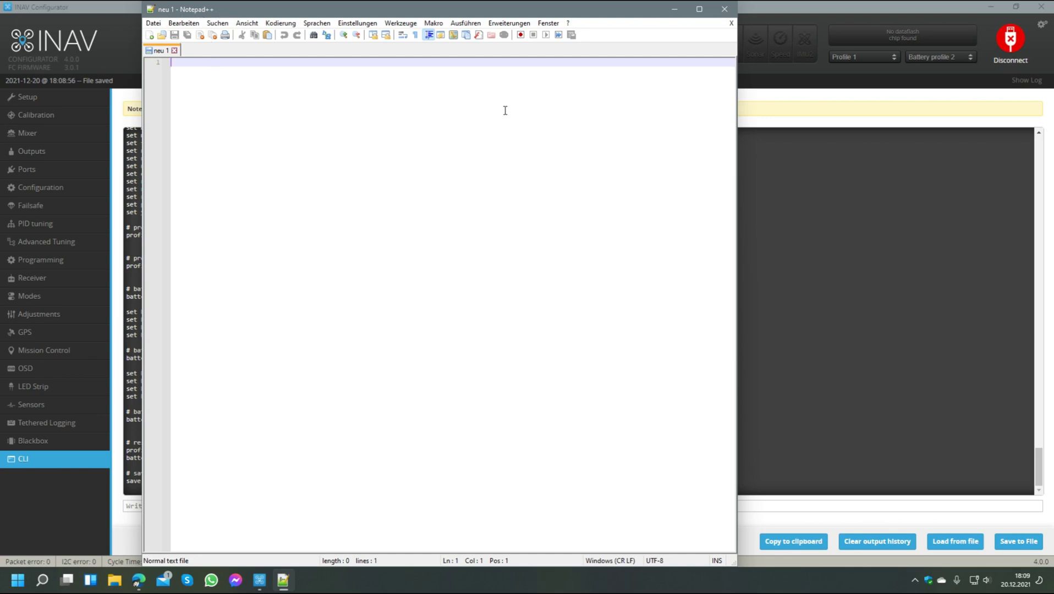
{"action": "key", "text": "ctrl+v"}
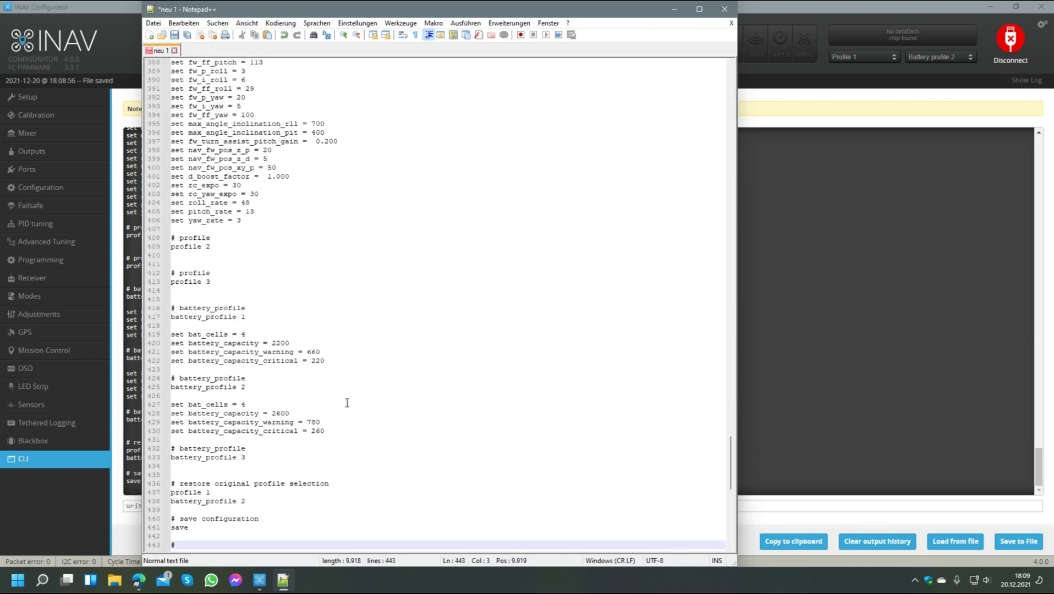
{"action": "scroll", "coordinate": [347, 402], "scroll_direction": "up", "scroll_amount": 20}
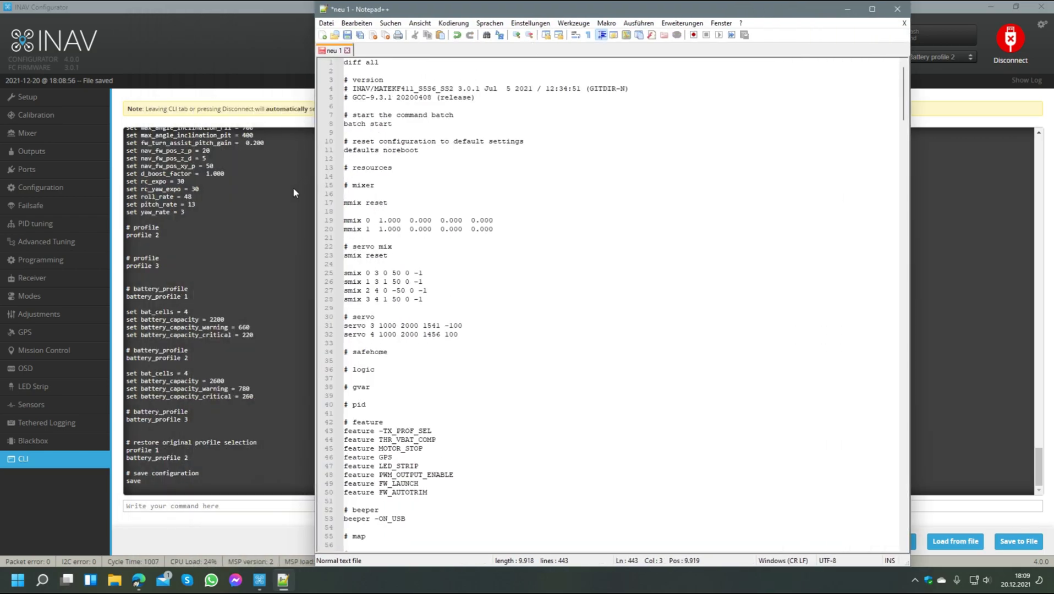
{"action": "left_click", "coordinate": [292, 187]}
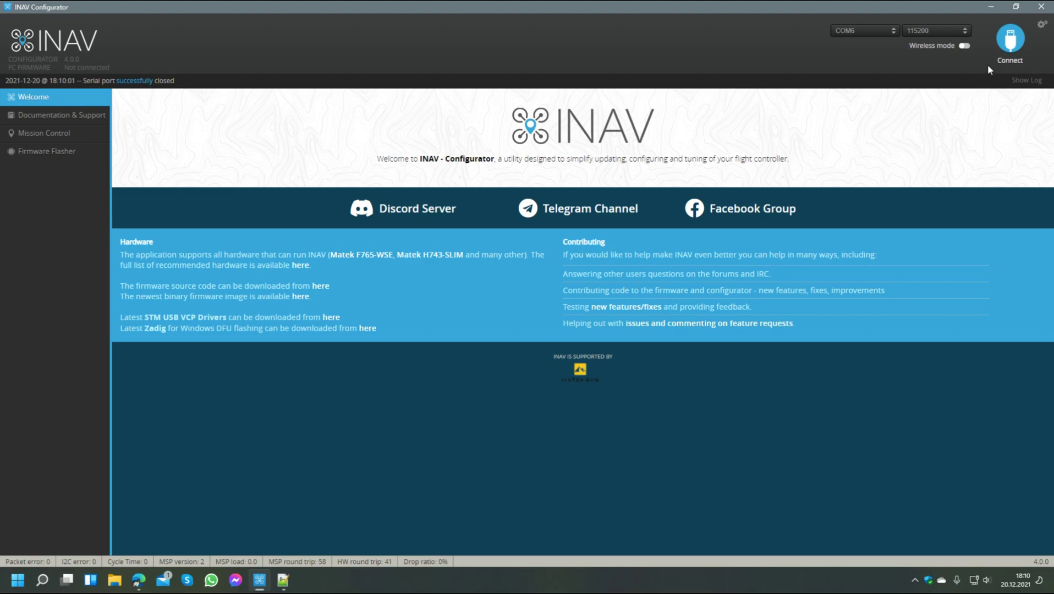
Step: Reconnect the flight controller, then disconnect it again
{"action": "left_click", "coordinate": [1010, 46]}
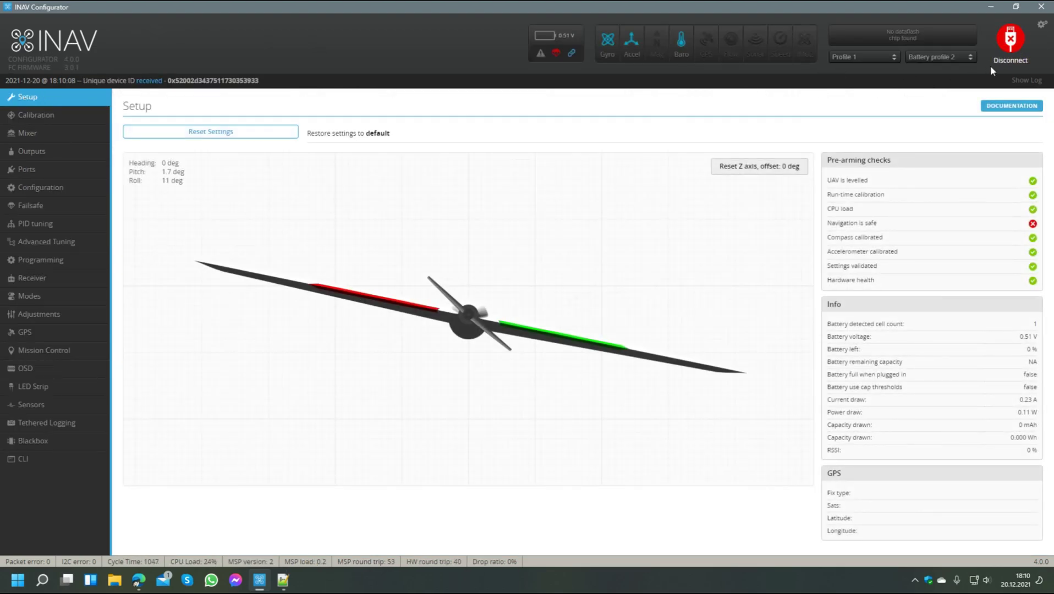
{"action": "left_click", "coordinate": [1011, 38]}
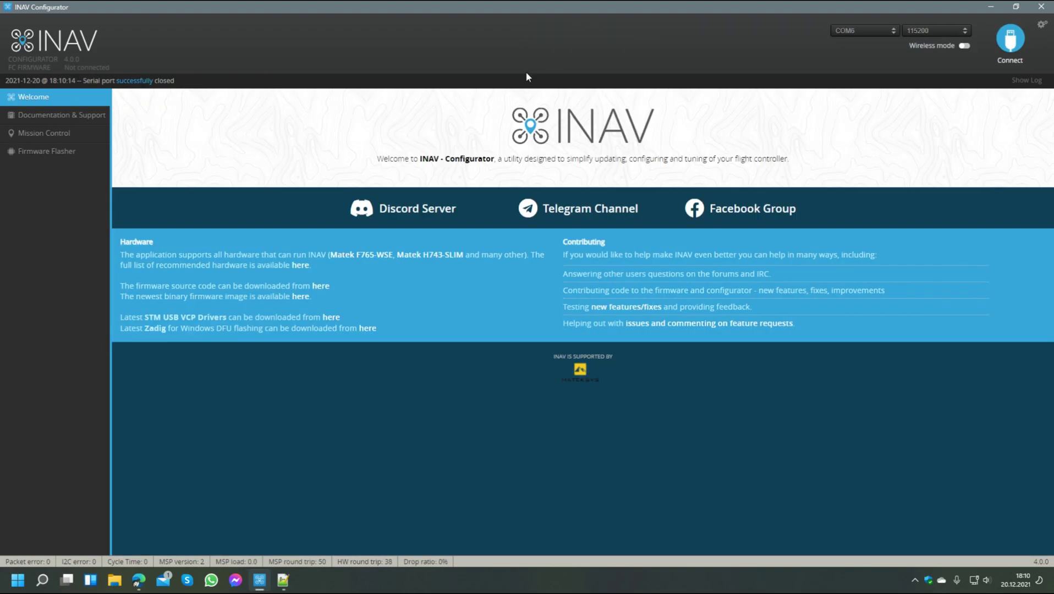
{"action": "left_click", "coordinate": [57, 152]}
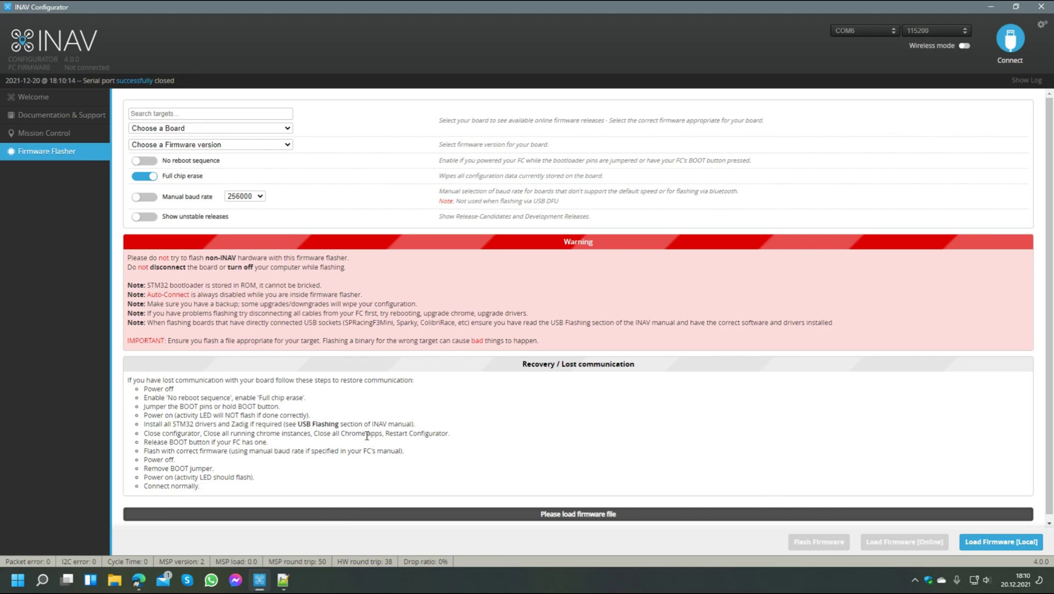
{"action": "left_click", "coordinate": [283, 584]}
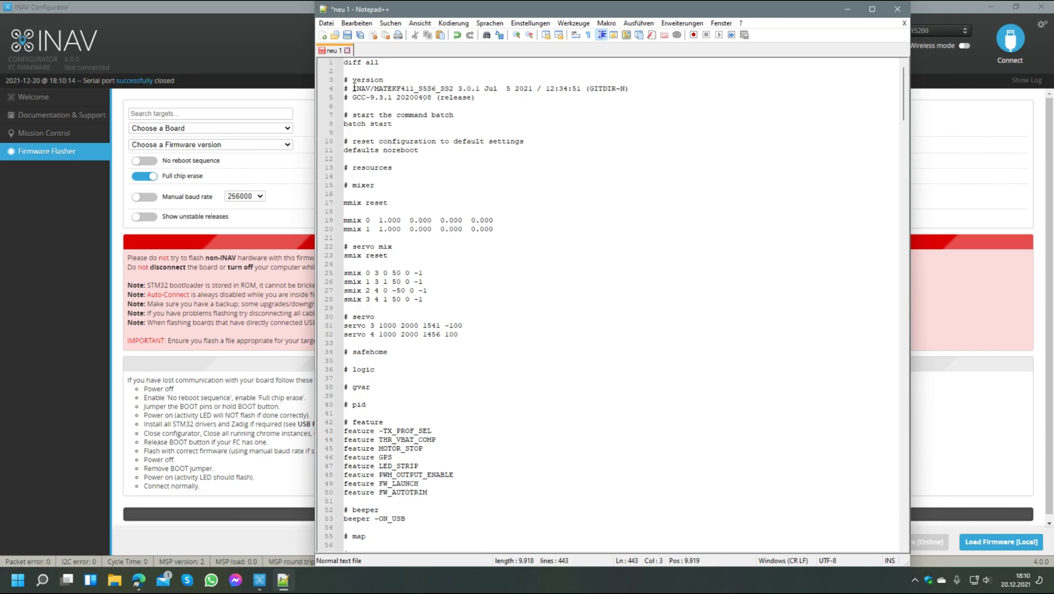
{"action": "left_click", "coordinate": [374, 88]}
{"action": "left_click_drag", "start_coordinate": [375, 88], "coordinate": [417, 88]}
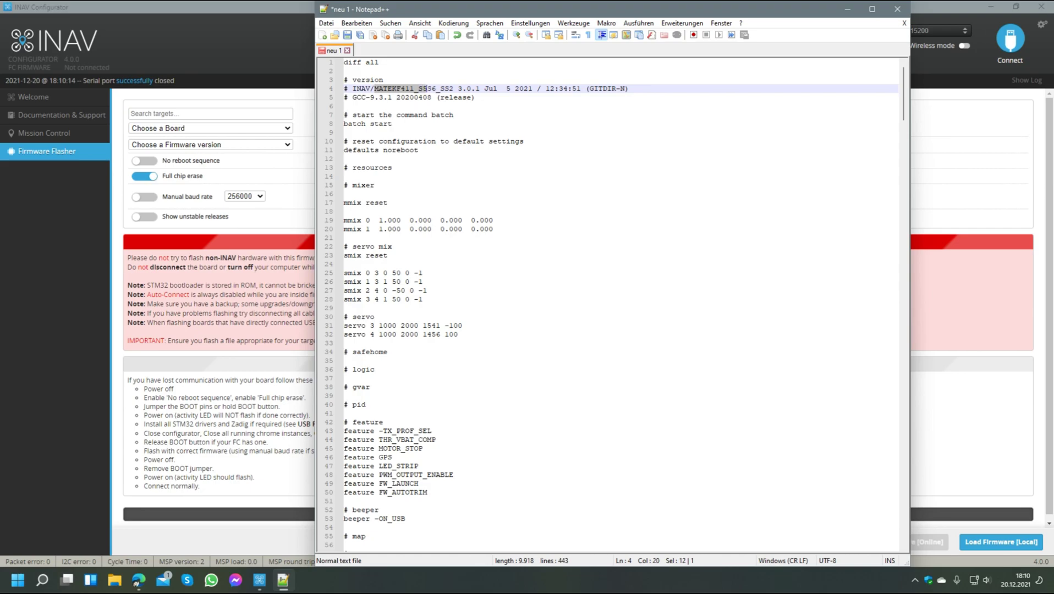
{"action": "left_click", "coordinate": [435, 89]}
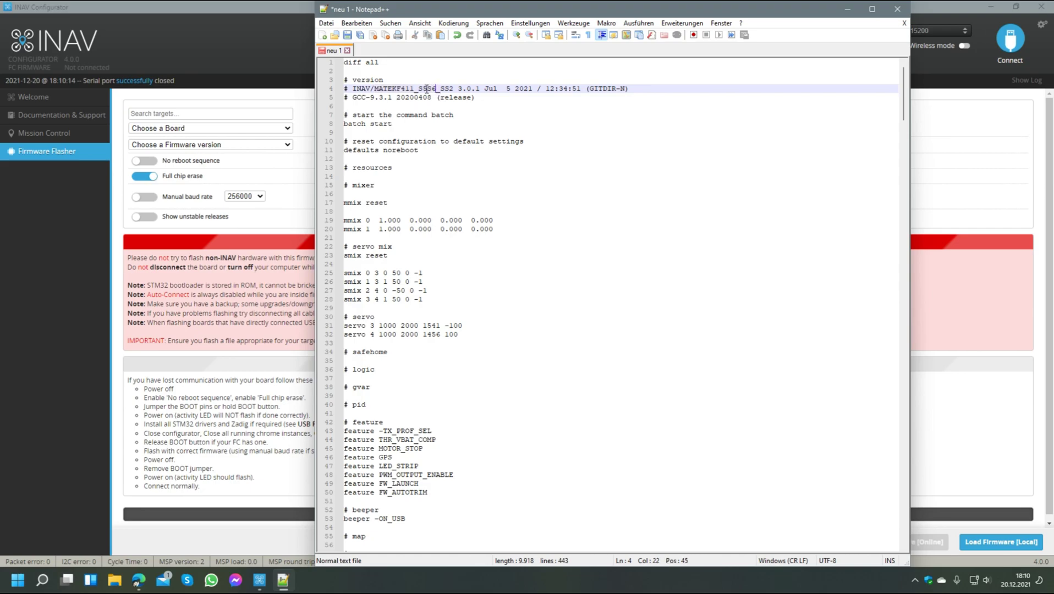
{"action": "left_click_drag", "start_coordinate": [436, 89], "coordinate": [374, 89]}
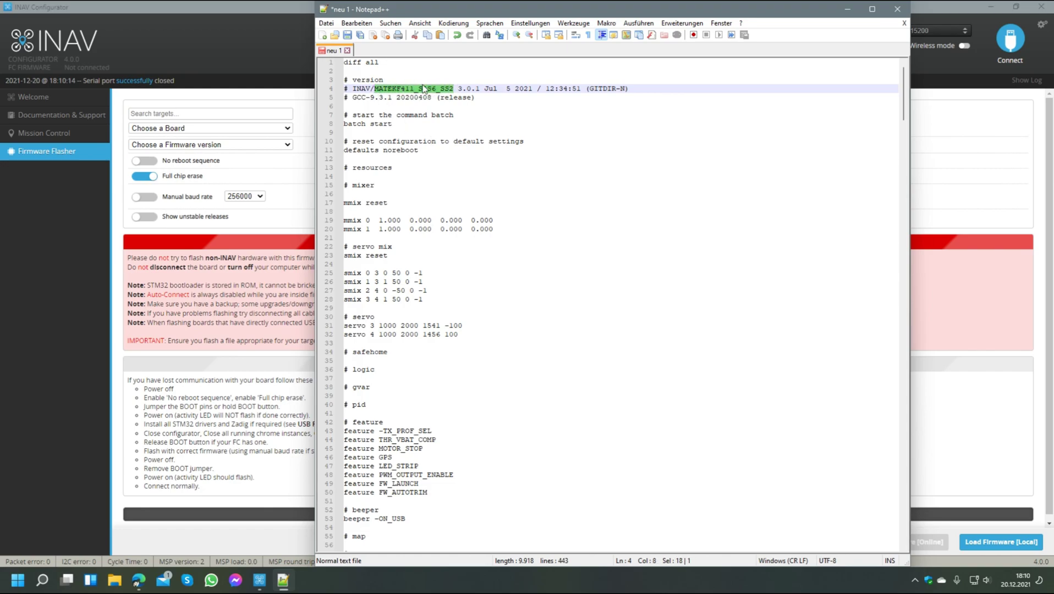
Step: Search firmware targets for F4 and select the MATEKF411 FD_SFTSRL board
{"action": "left_click", "coordinate": [194, 114]}
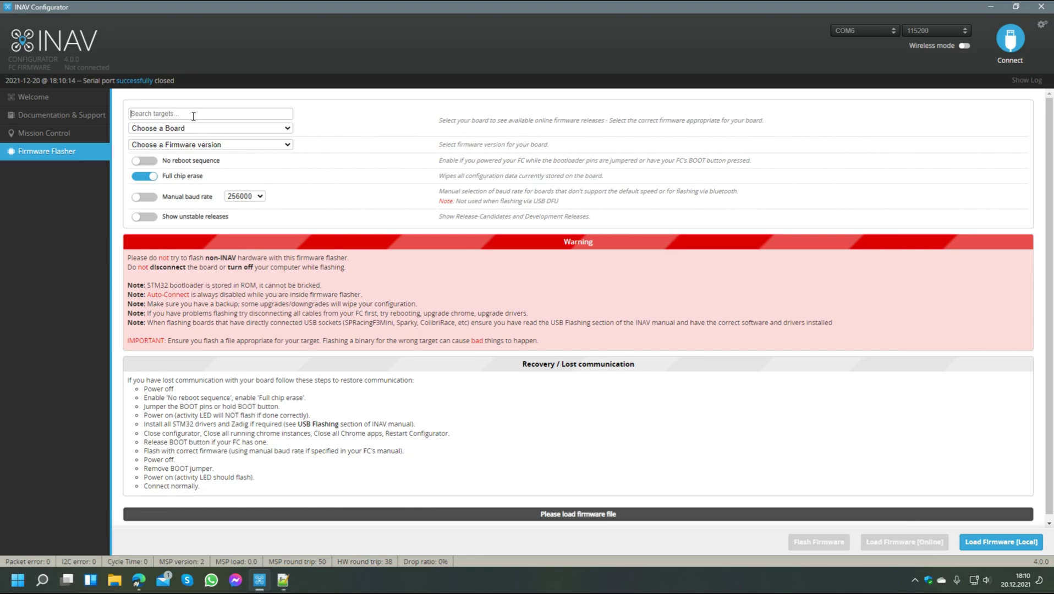
{"action": "type", "text": "F411"}
{"action": "left_click", "coordinate": [176, 129]}
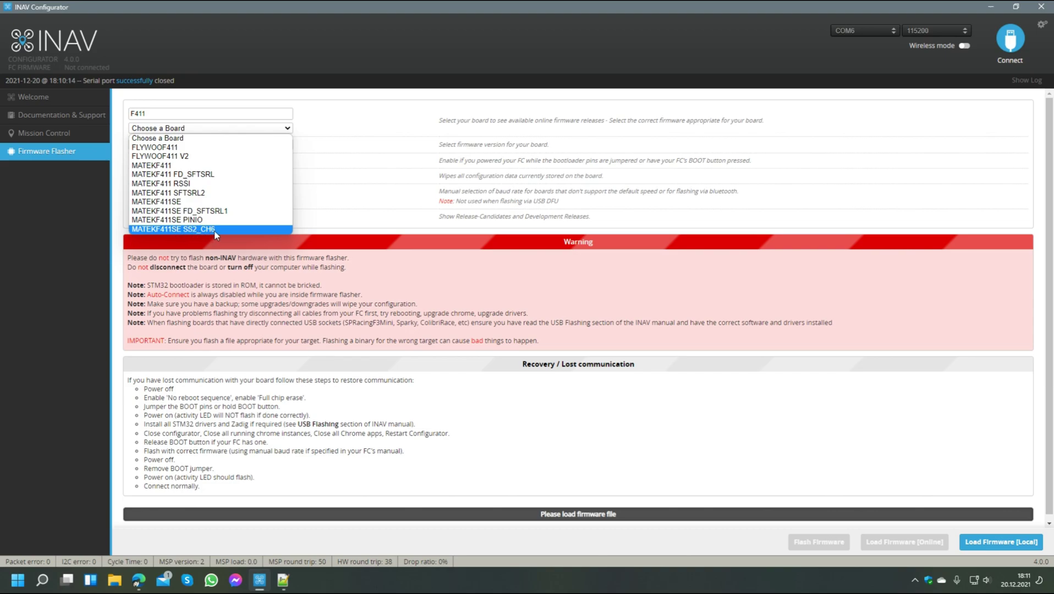
{"action": "left_click", "coordinate": [181, 175]}
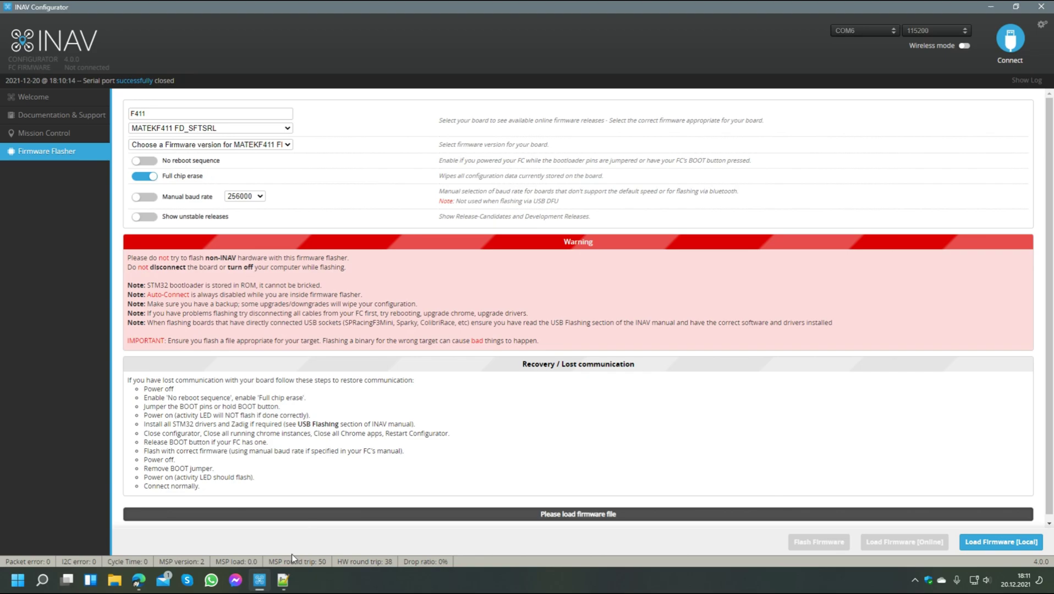
Step: Check the full target name on line 4 of the diff in Notepad++
{"action": "left_click", "coordinate": [275, 589]}
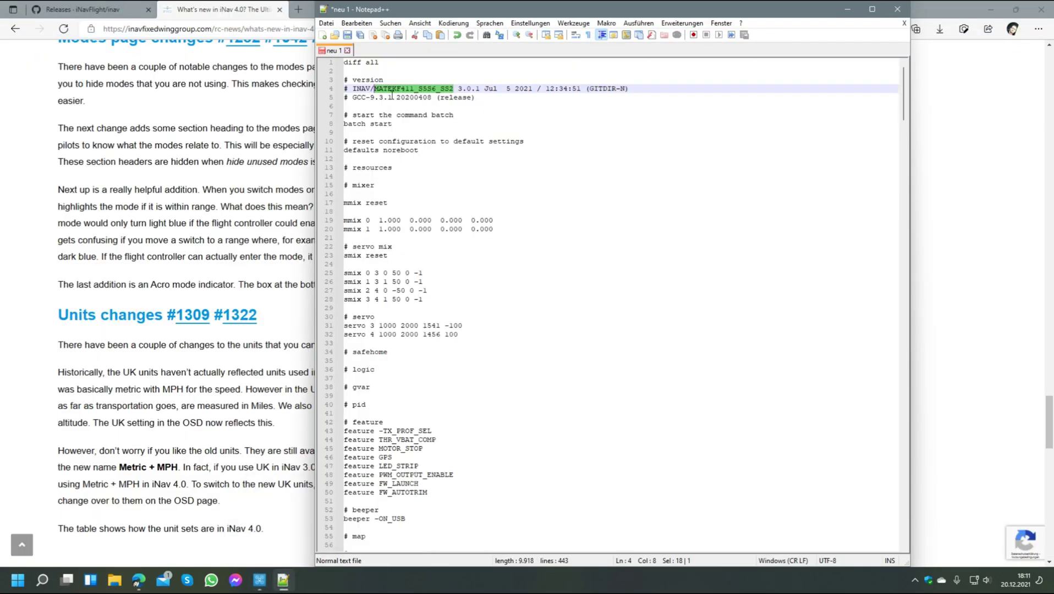
{"action": "left_click_drag", "start_coordinate": [419, 90], "coordinate": [448, 90]}
{"action": "left_click", "coordinate": [436, 88]}
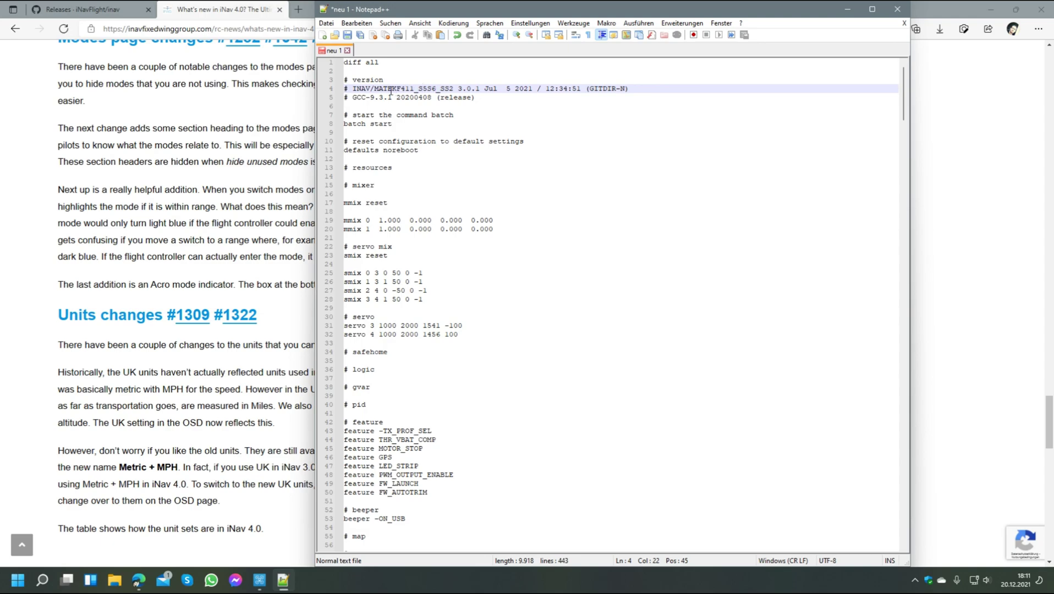
{"action": "left_click_drag", "start_coordinate": [374, 88], "coordinate": [454, 89]}
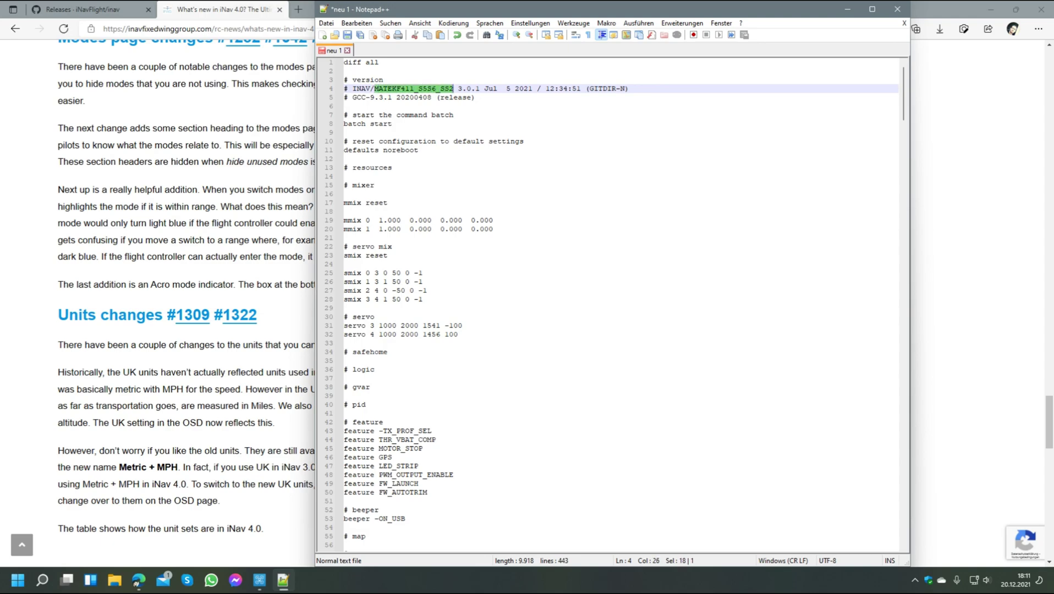
Step: Keep MATEKF411 FD_SFTSRL, choose firmware 4.0.0, and load it from online releases
{"action": "left_click", "coordinate": [258, 580]}
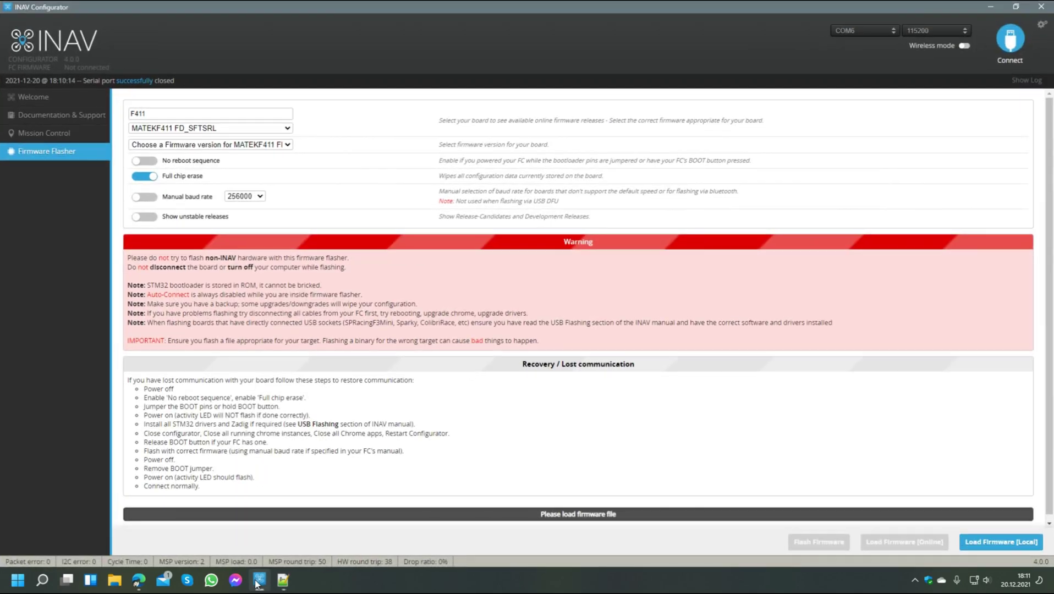
{"action": "left_click", "coordinate": [221, 130]}
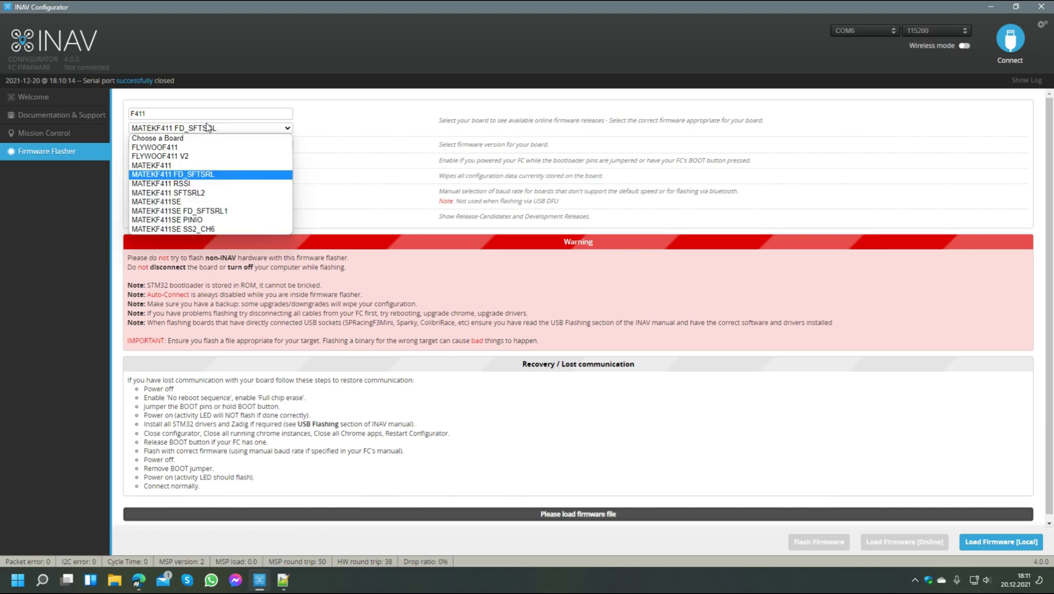
{"action": "left_click", "coordinate": [202, 175]}
{"action": "left_click", "coordinate": [190, 145]}
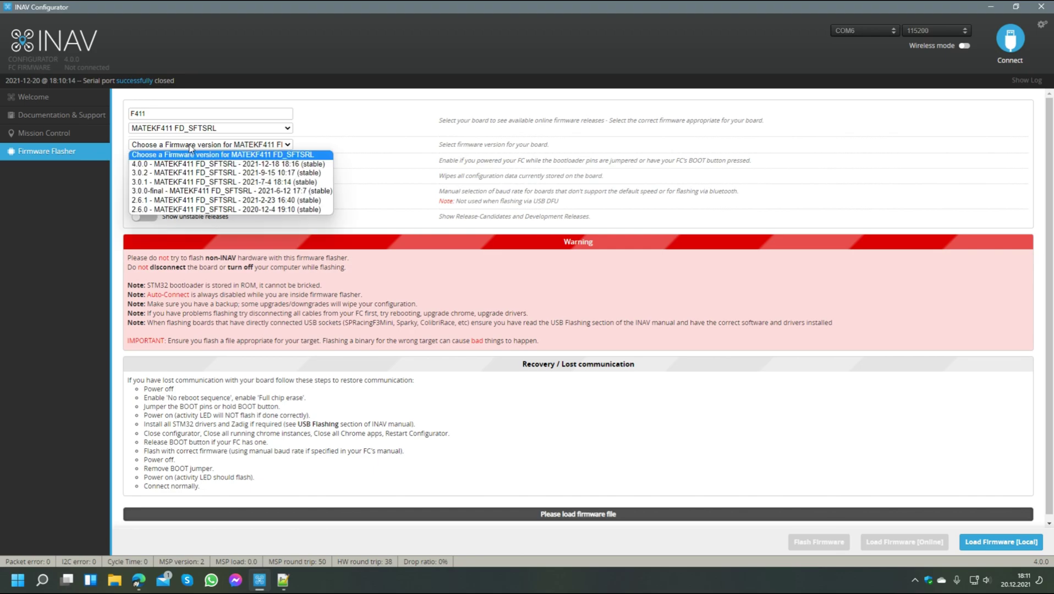
{"action": "left_click", "coordinate": [166, 165]}
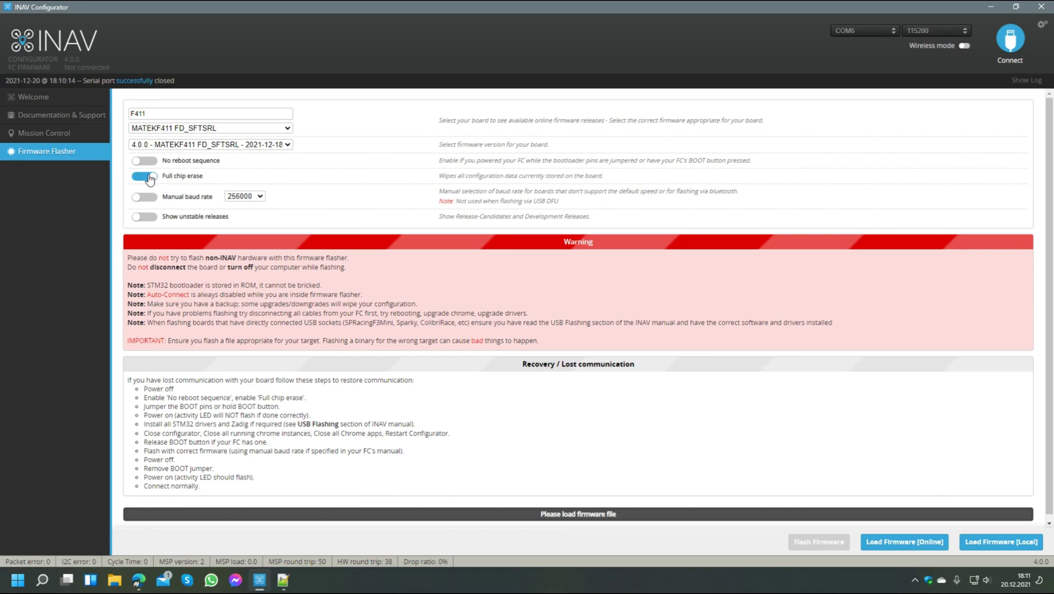
{"action": "left_click", "coordinate": [877, 549]}
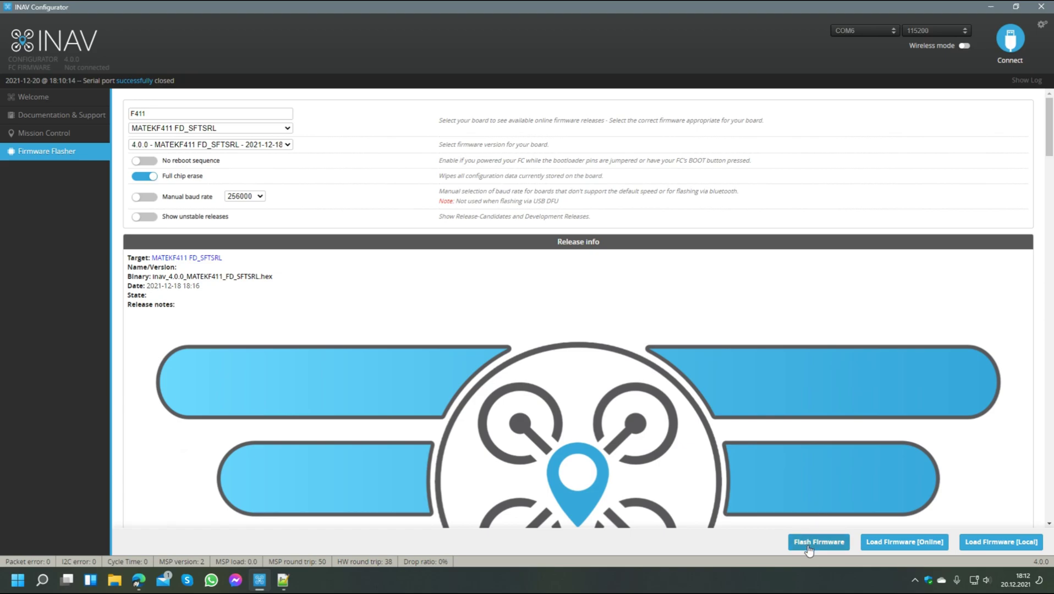
Step: Flash the loaded 4.0.0 firmware to the board until it reports Programming: SUCCESSFUL
{"action": "left_click", "coordinate": [808, 545]}
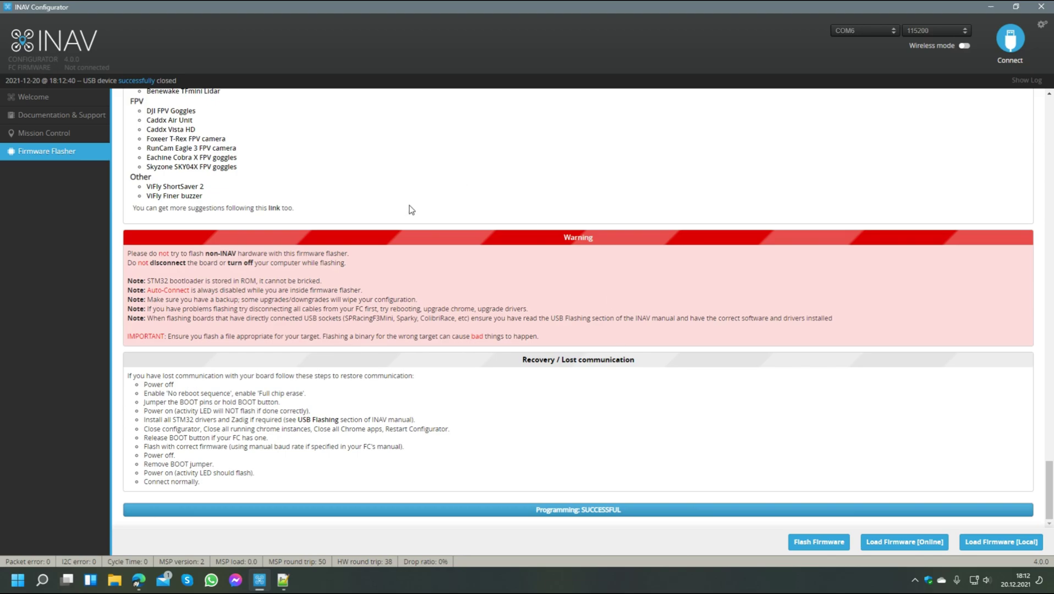
Step: Reconnect to the flashed board and apply the 'Airplane without a Tail (Wing, Delta, etc)' defaults
{"action": "left_click", "coordinate": [1010, 39]}
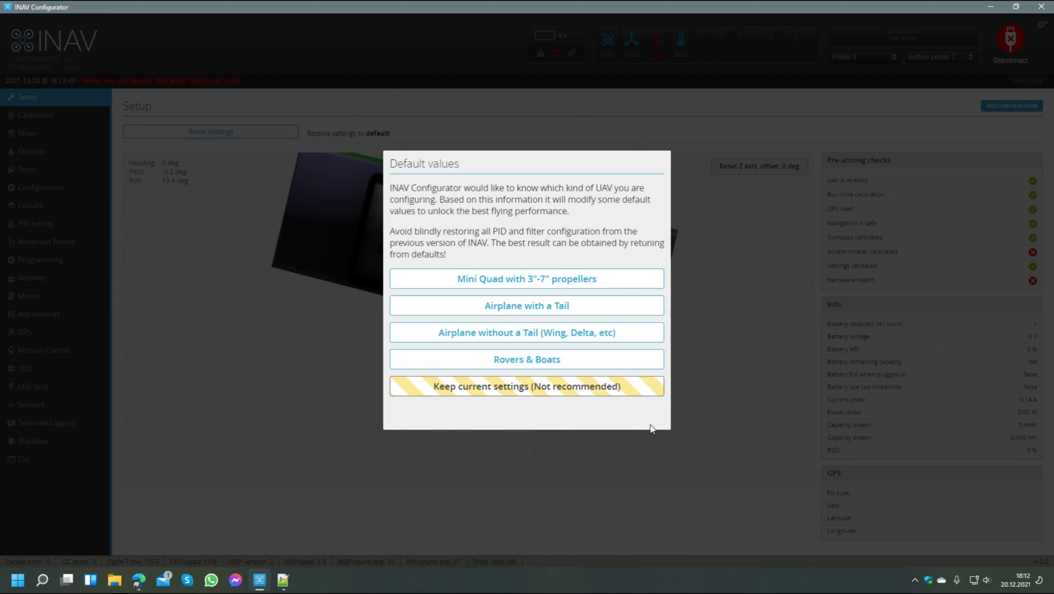
{"action": "left_click", "coordinate": [507, 302]}
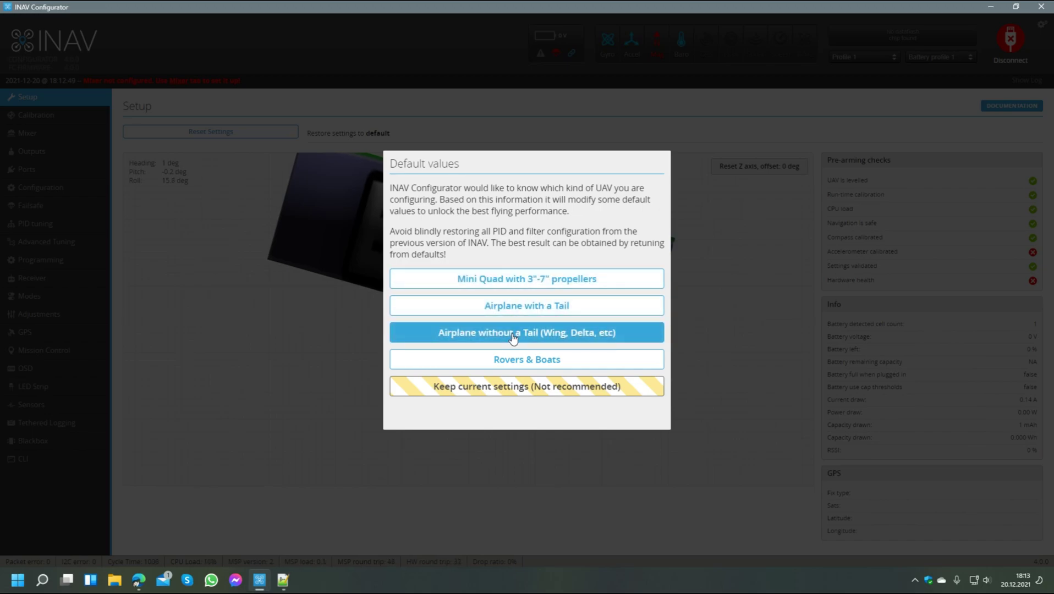
{"action": "left_click", "coordinate": [489, 341]}
{"action": "left_click", "coordinate": [478, 335]}
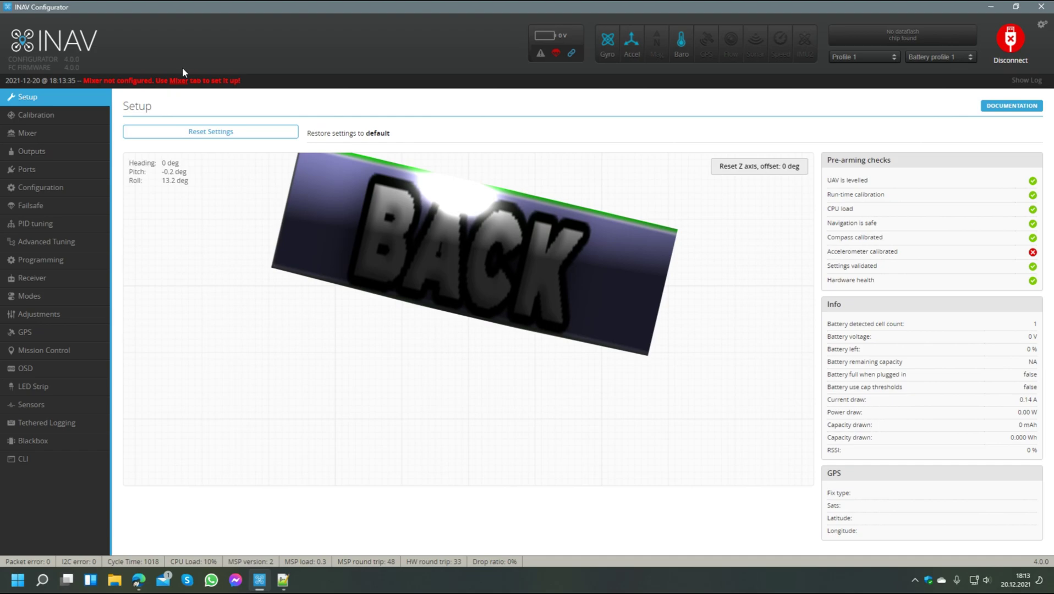
Step: Open the CLI with its output history cleared and bring the edited diff in Notepad++ forward
{"action": "left_click", "coordinate": [36, 460]}
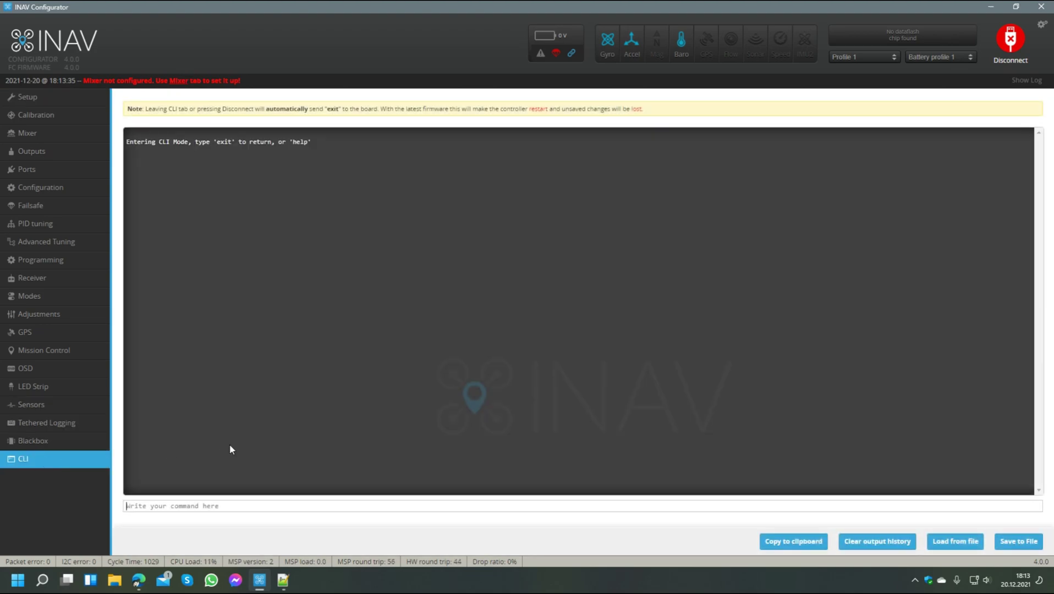
{"action": "left_click", "coordinate": [877, 542]}
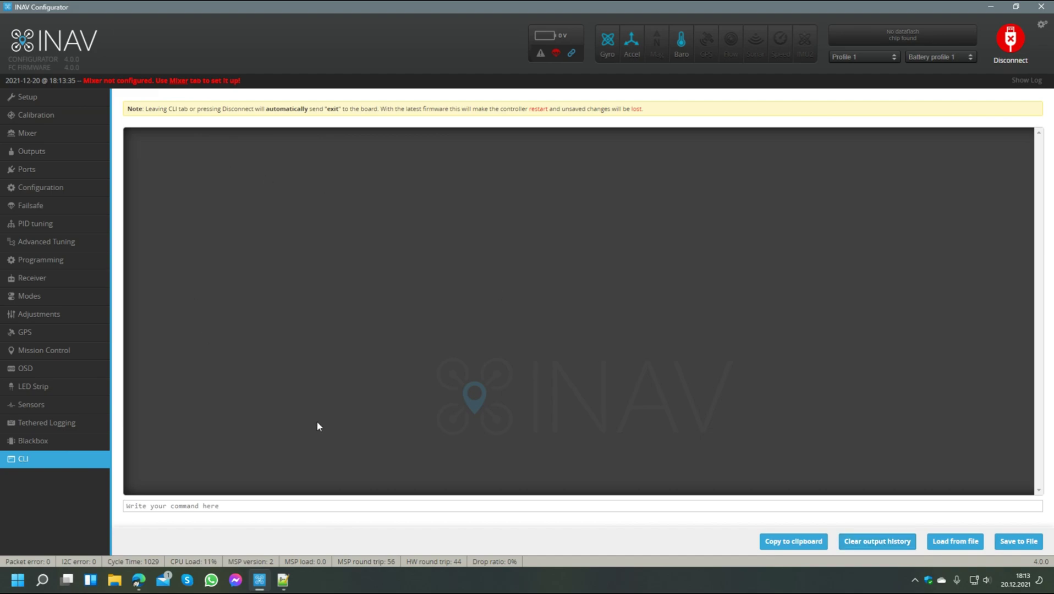
{"action": "mouse_move", "coordinate": [284, 584]}
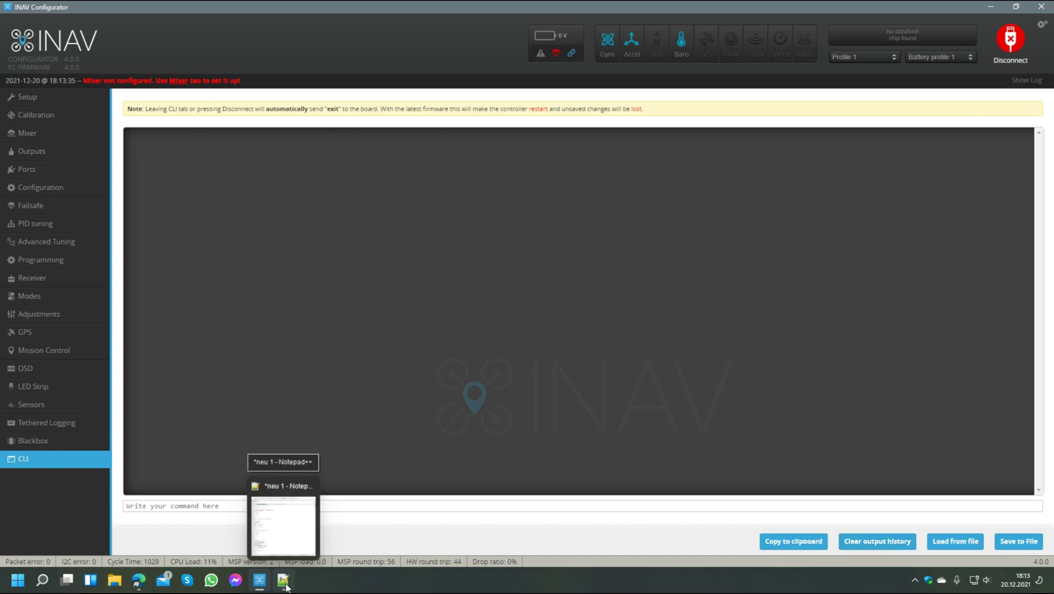
{"action": "left_click", "coordinate": [286, 586]}
{"action": "left_click", "coordinate": [532, 374]}
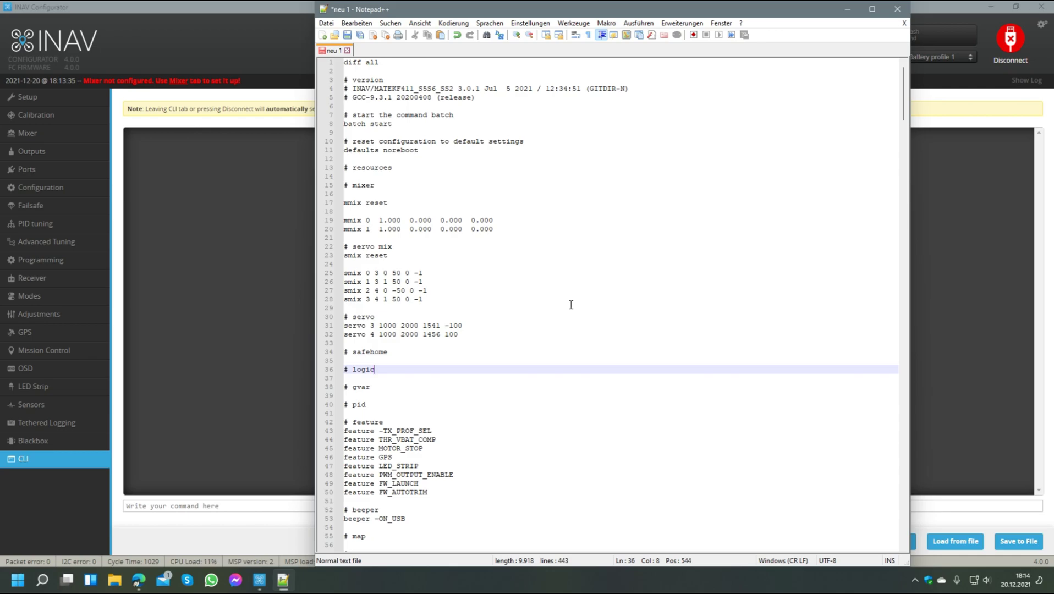
Step: Paste the entire edited 3.0.1 diff into the INAV CLI and run it
{"action": "key", "text": "ctrl+a"}
{"action": "key", "text": "ctrl+c"}
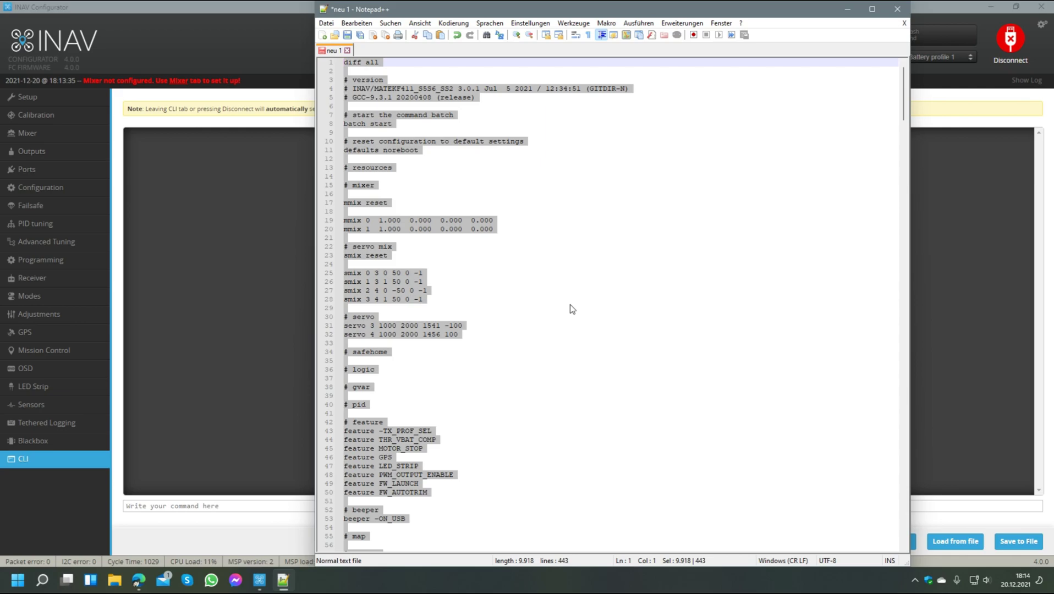
{"action": "left_click", "coordinate": [242, 343]}
{"action": "left_click", "coordinate": [195, 506]}
{"action": "key", "text": "ctrl+v"}
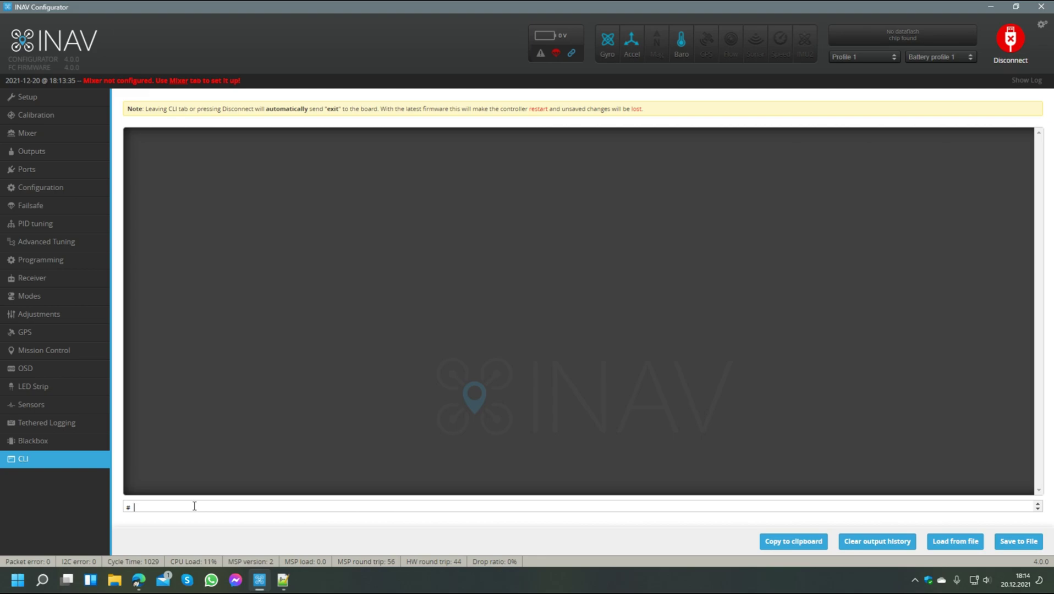
{"action": "key", "text": "Return"}
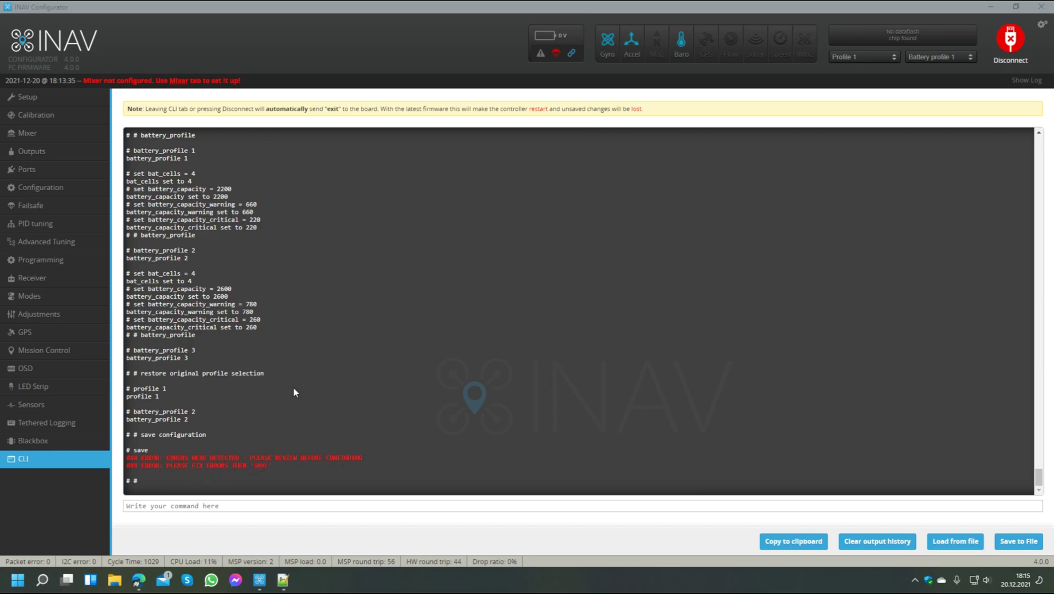
Step: Scroll through the CLI output and inspect the error lines, such as 'serial 31' and 'Invalid port ID 31'
{"action": "left_click_drag", "start_coordinate": [1038, 476], "coordinate": [1038, 460]}
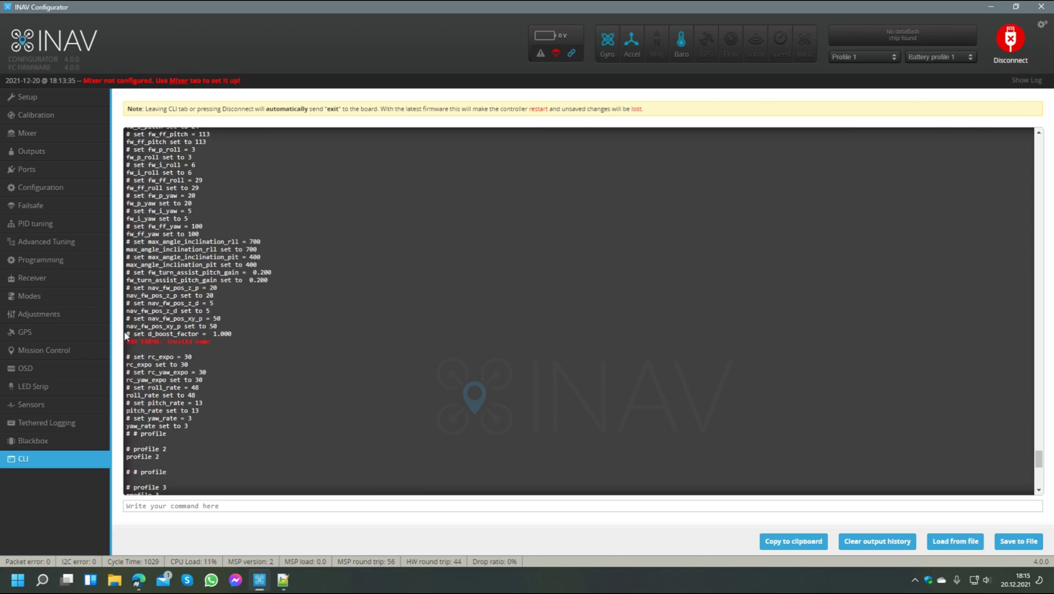
{"action": "left_click_drag", "start_coordinate": [134, 334], "coordinate": [221, 343]}
{"action": "left_click", "coordinate": [221, 343]}
{"action": "left_click_drag", "start_coordinate": [1038, 462], "coordinate": [1035, 235]}
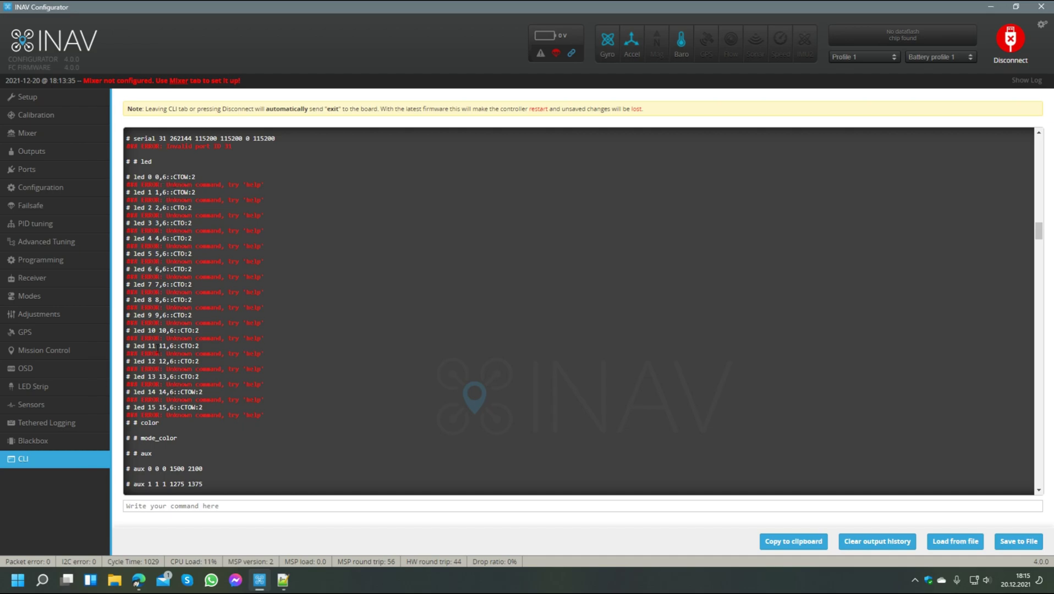
{"action": "scroll", "coordinate": [322, 359], "scroll_direction": "up", "scroll_amount": 5}
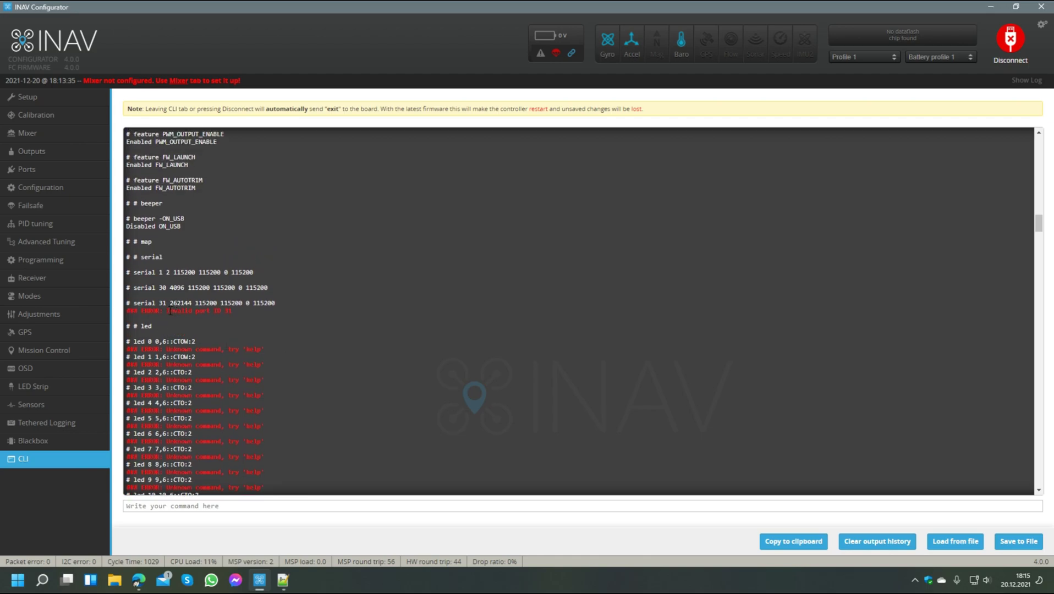
{"action": "left_click_drag", "start_coordinate": [165, 311], "coordinate": [253, 309]}
{"action": "left_click", "coordinate": [253, 309]}
{"action": "left_click_drag", "start_coordinate": [135, 303], "coordinate": [291, 306]}
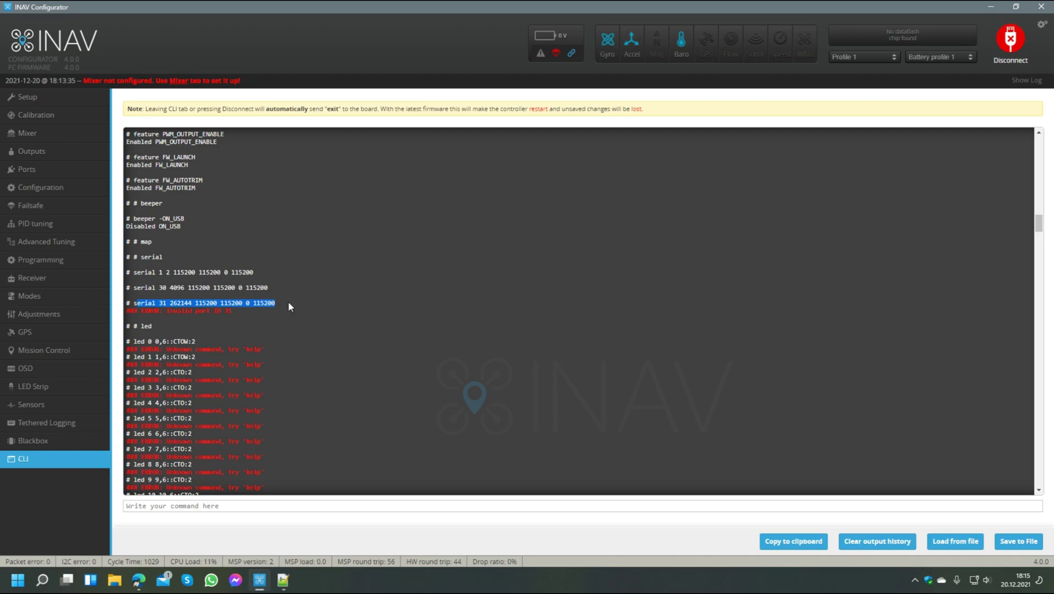
{"action": "left_click", "coordinate": [156, 302]}
{"action": "double_click", "coordinate": [162, 303]}
{"action": "left_click_drag", "start_coordinate": [1038, 223], "coordinate": [1040, 167]}
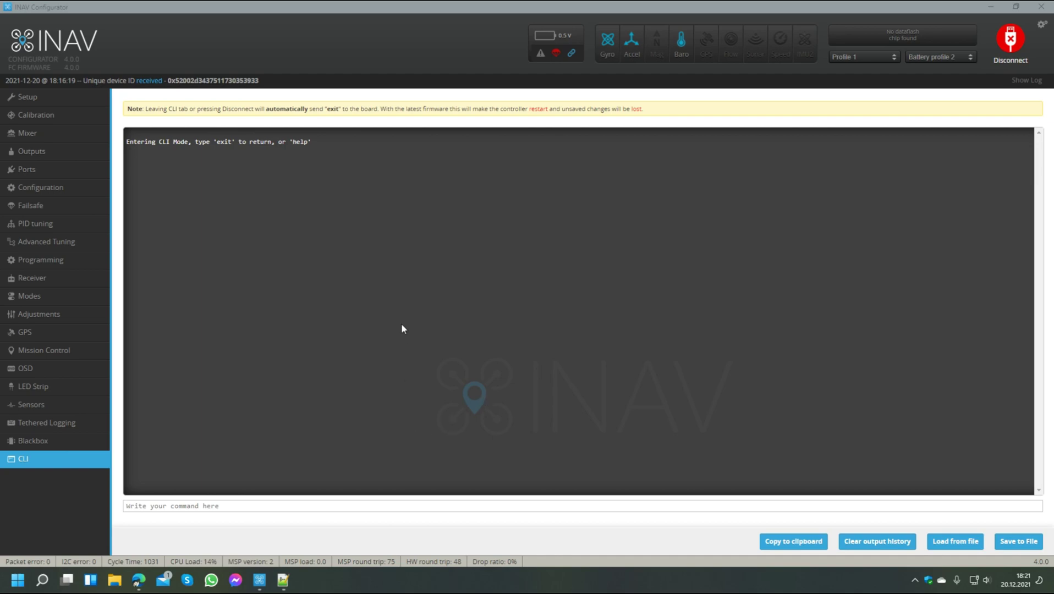
Step: Return to the diff in Notepad++ and select from the '# profile' heading at line 383
{"action": "left_click", "coordinate": [283, 580]}
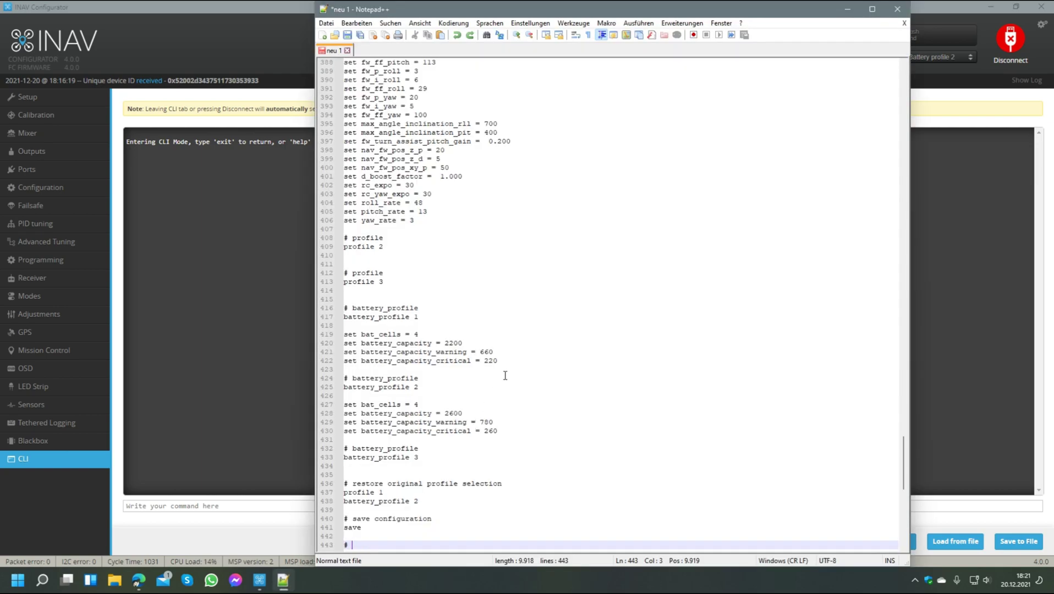
{"action": "scroll", "coordinate": [537, 436], "scroll_direction": "down", "scroll_amount": 6}
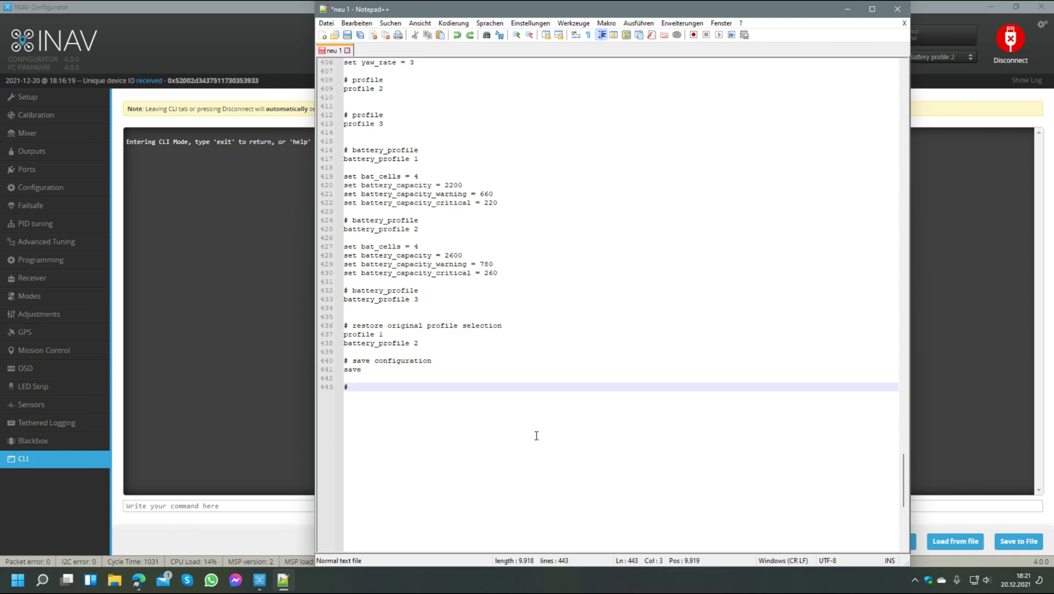
{"action": "scroll", "coordinate": [536, 435], "scroll_direction": "up", "scroll_amount": 12}
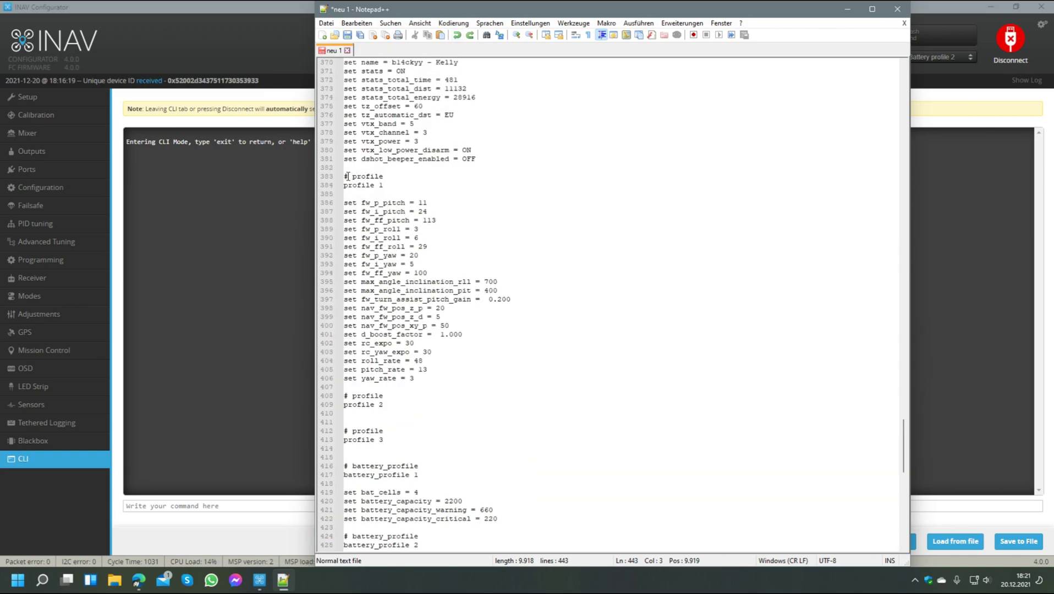
{"action": "left_click_drag", "start_coordinate": [344, 176], "coordinate": [346, 387]}
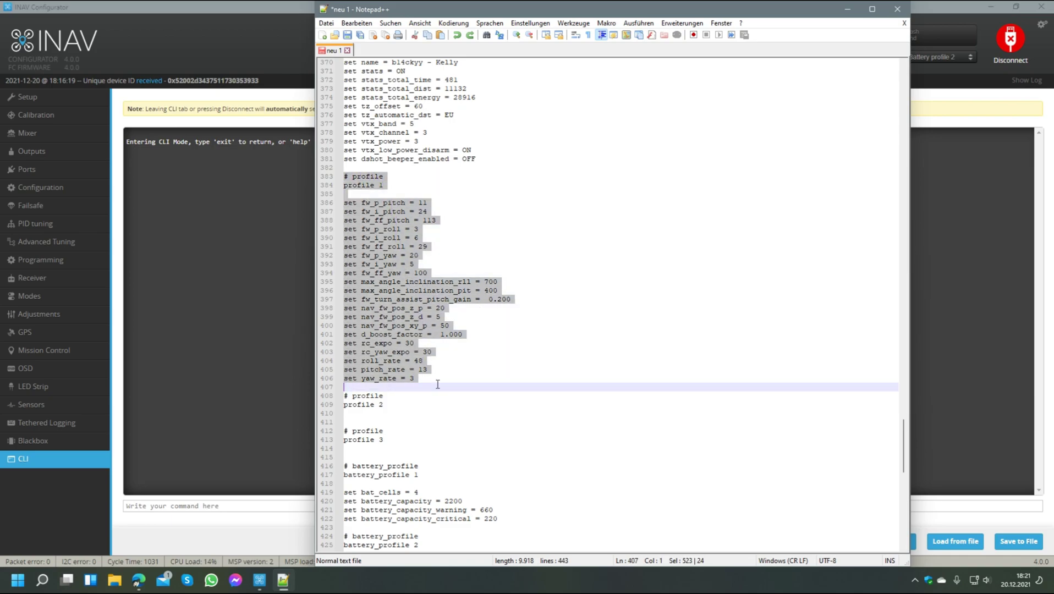
Step: Delete lines 383–406, the profile 1 fw PID and rate block, leaving 419 lines
{"action": "key", "text": "Delete"}
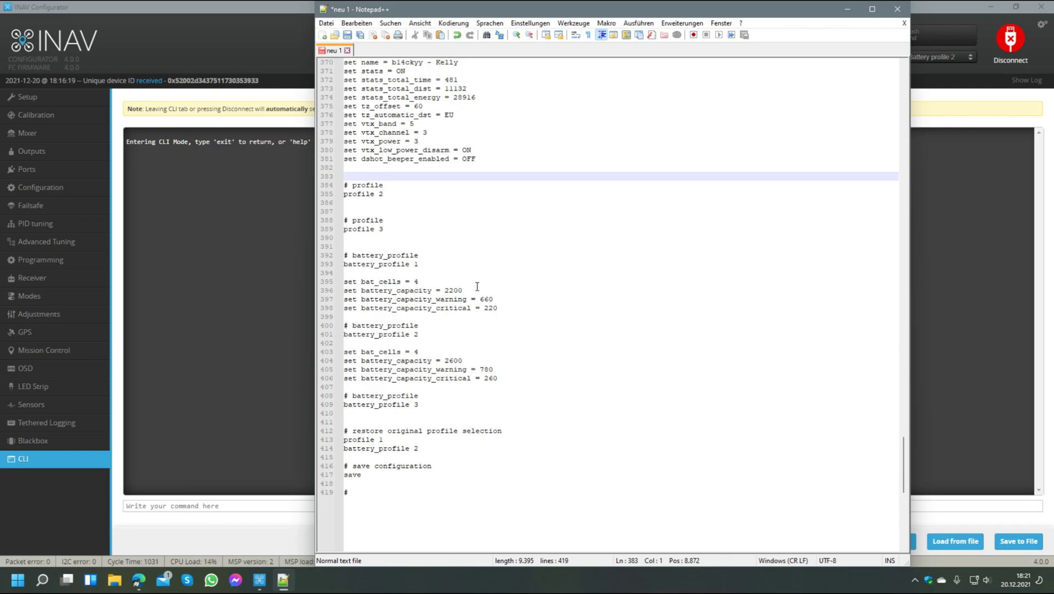
{"action": "scroll", "coordinate": [477, 287], "scroll_direction": "up", "scroll_amount": 10}
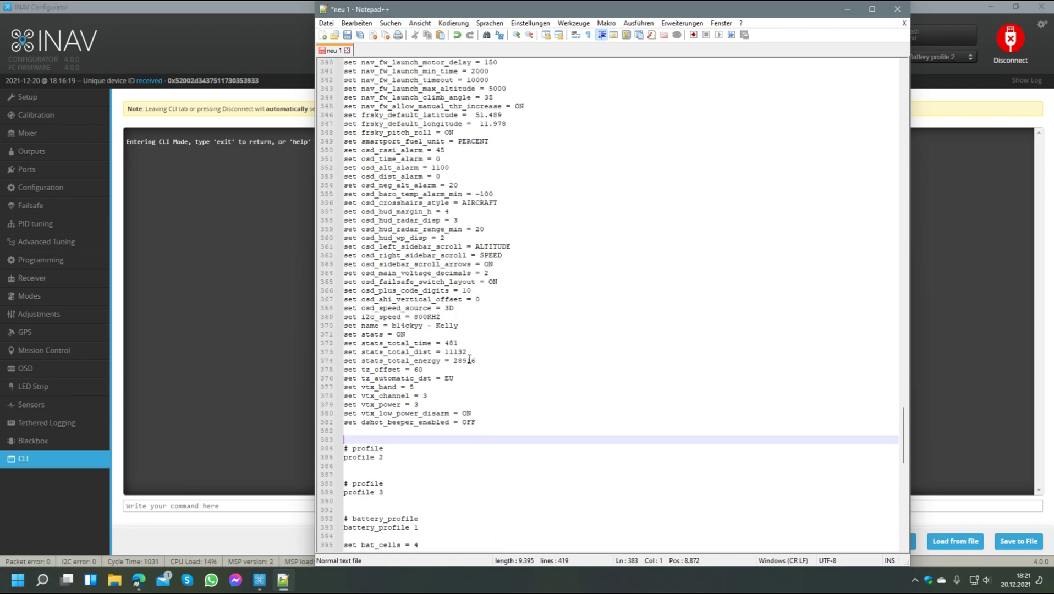
{"action": "scroll", "coordinate": [471, 369], "scroll_direction": "up", "scroll_amount": 6}
{"action": "scroll", "coordinate": [451, 211], "scroll_direction": "up", "scroll_amount": 4}
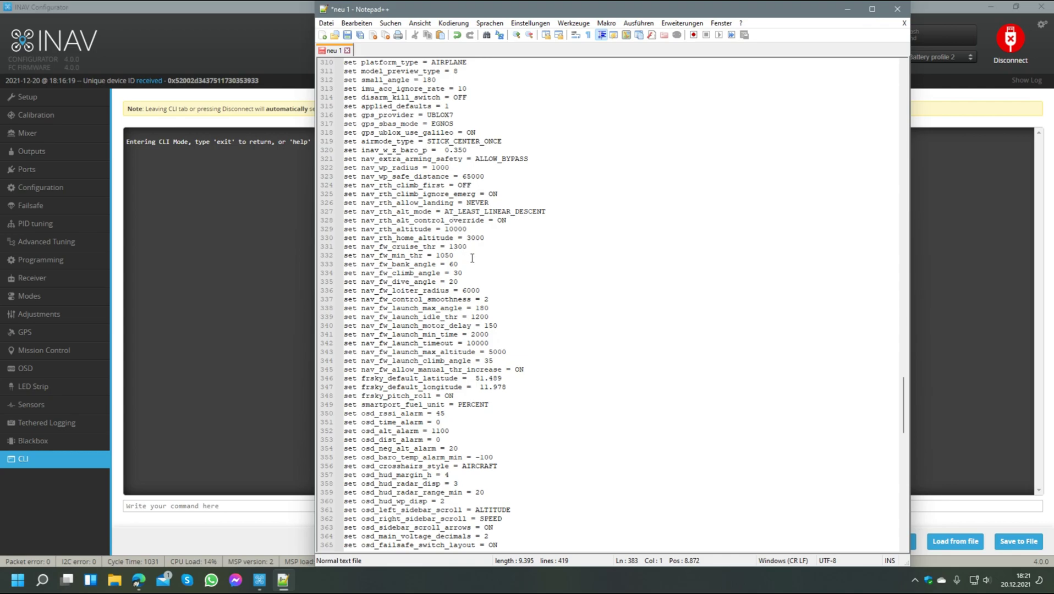
{"action": "scroll", "coordinate": [472, 258], "scroll_direction": "up", "scroll_amount": 13}
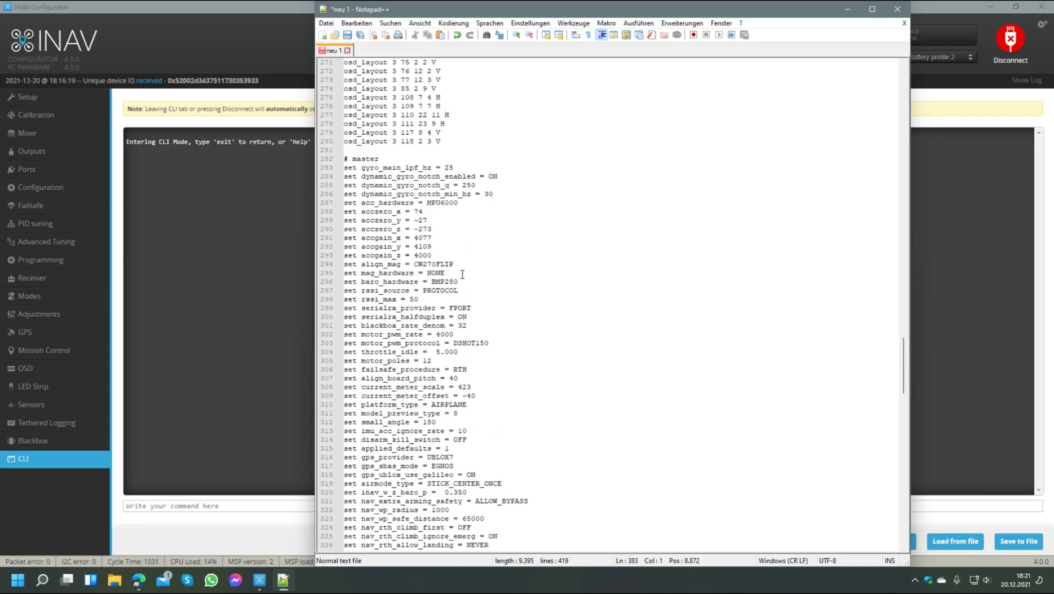
{"action": "scroll", "coordinate": [488, 314], "scroll_direction": "up", "scroll_amount": 5}
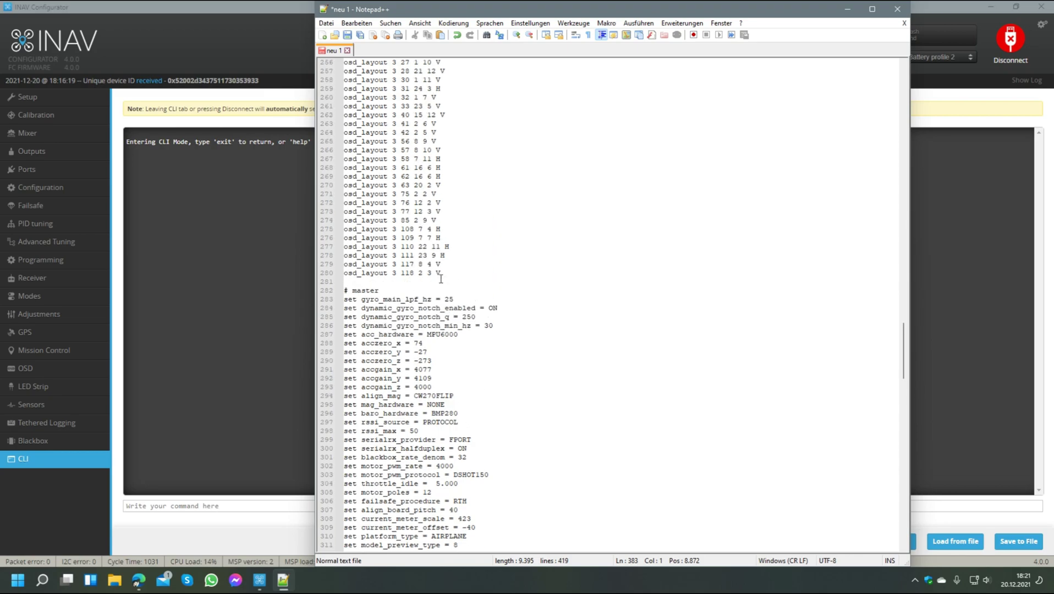
{"action": "left_click_drag", "start_coordinate": [442, 274], "coordinate": [412, 202]}
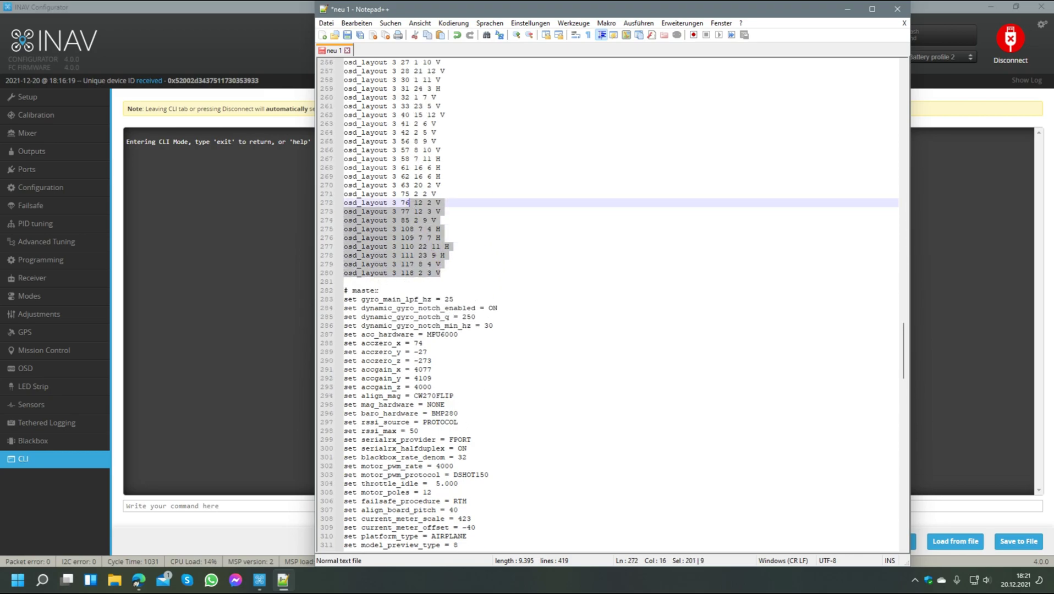
{"action": "left_click", "coordinate": [346, 290]}
{"action": "left_click_drag", "start_coordinate": [442, 265], "coordinate": [414, 194]}
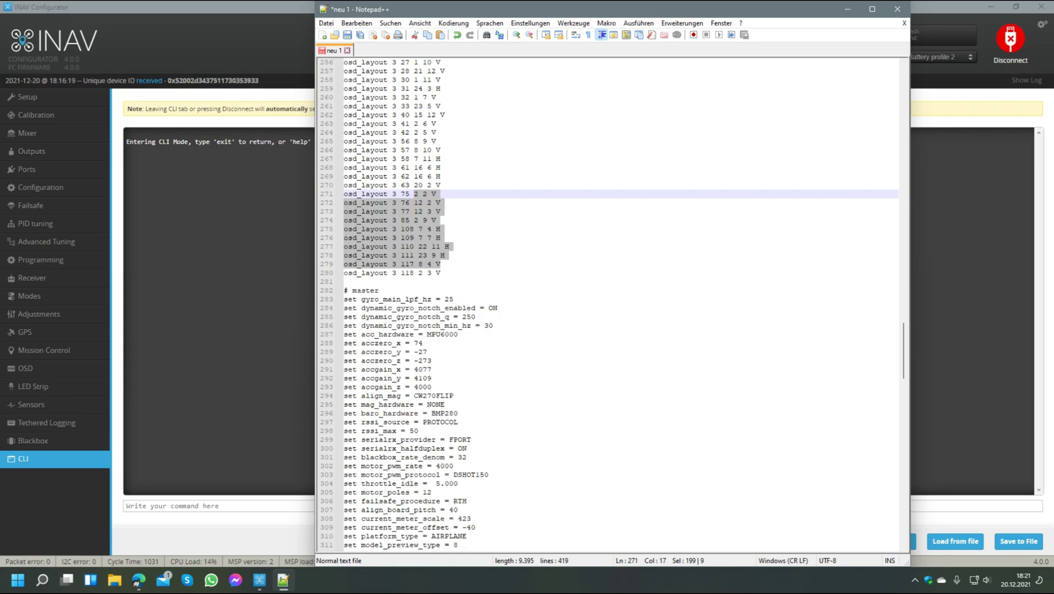
{"action": "left_click", "coordinate": [361, 290]}
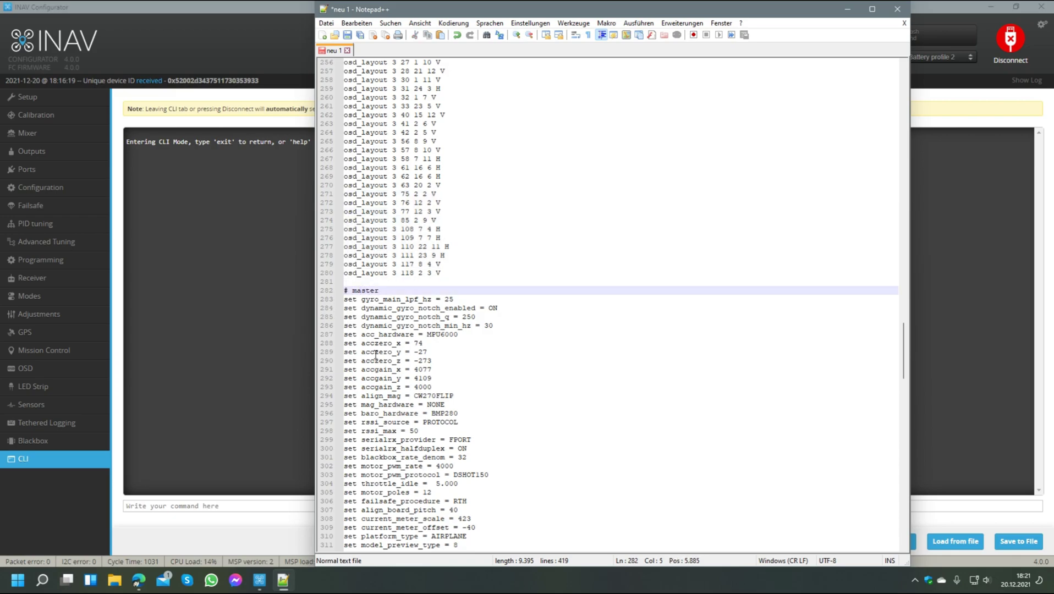
{"action": "left_click_drag", "start_coordinate": [345, 342], "coordinate": [461, 387]}
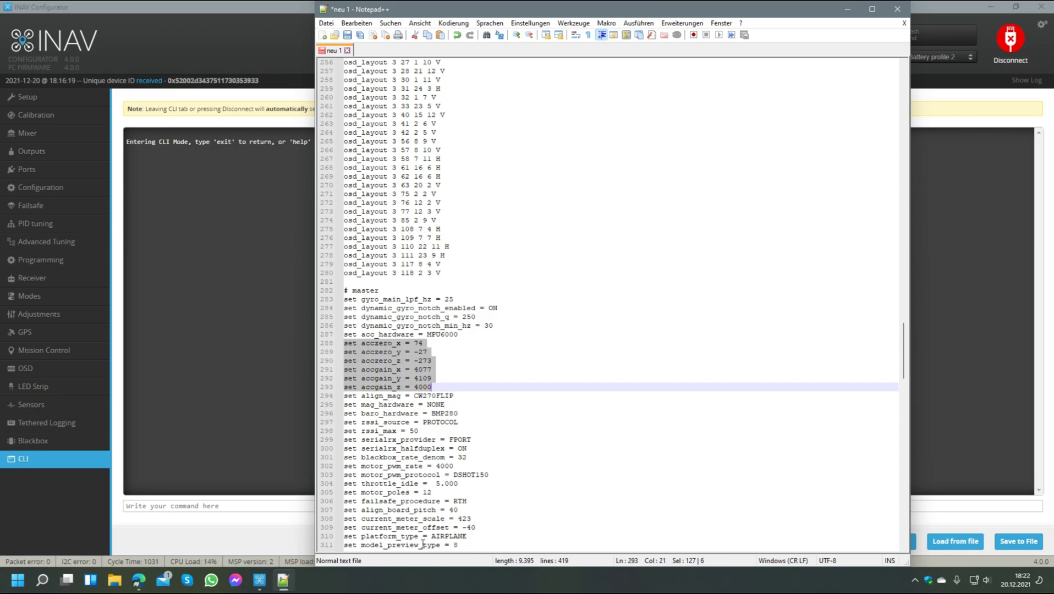
{"action": "scroll", "coordinate": [443, 366], "scroll_direction": "up", "scroll_amount": 18}
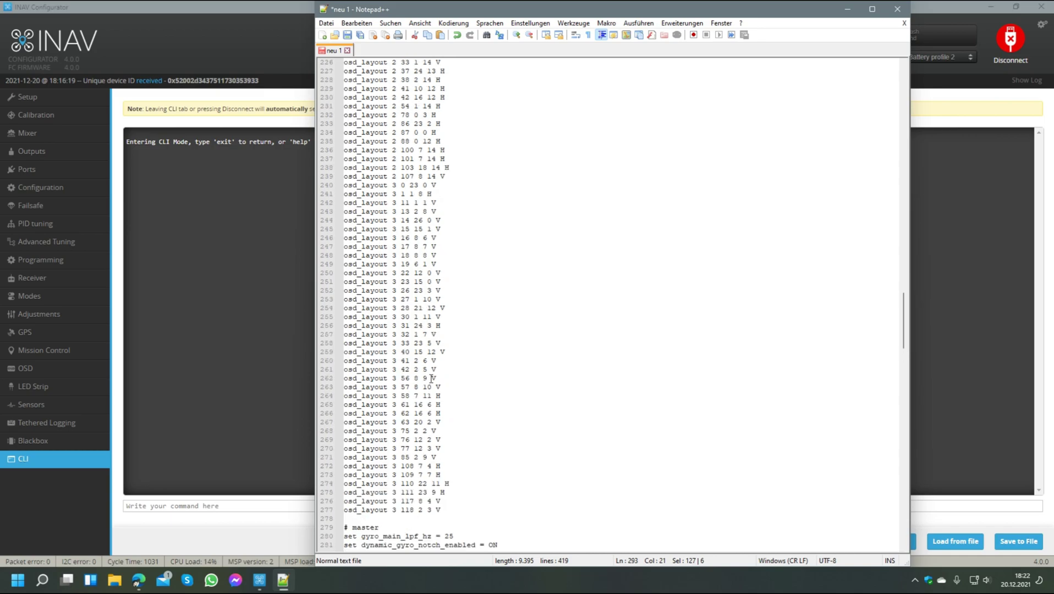
{"action": "scroll", "coordinate": [433, 405], "scroll_direction": "up", "scroll_amount": 20}
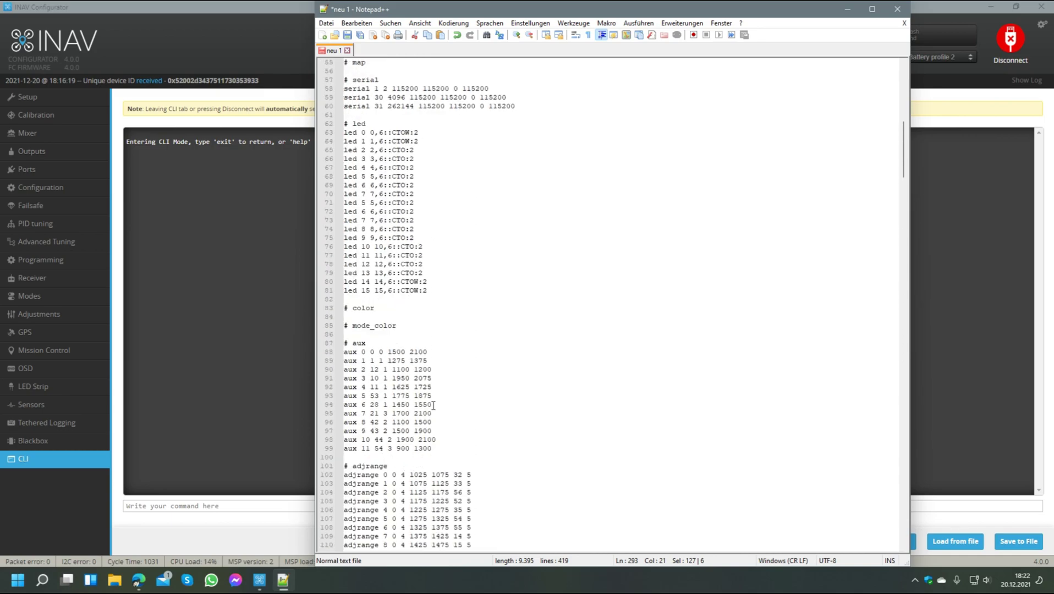
{"action": "scroll", "coordinate": [433, 404], "scroll_direction": "down", "scroll_amount": 1}
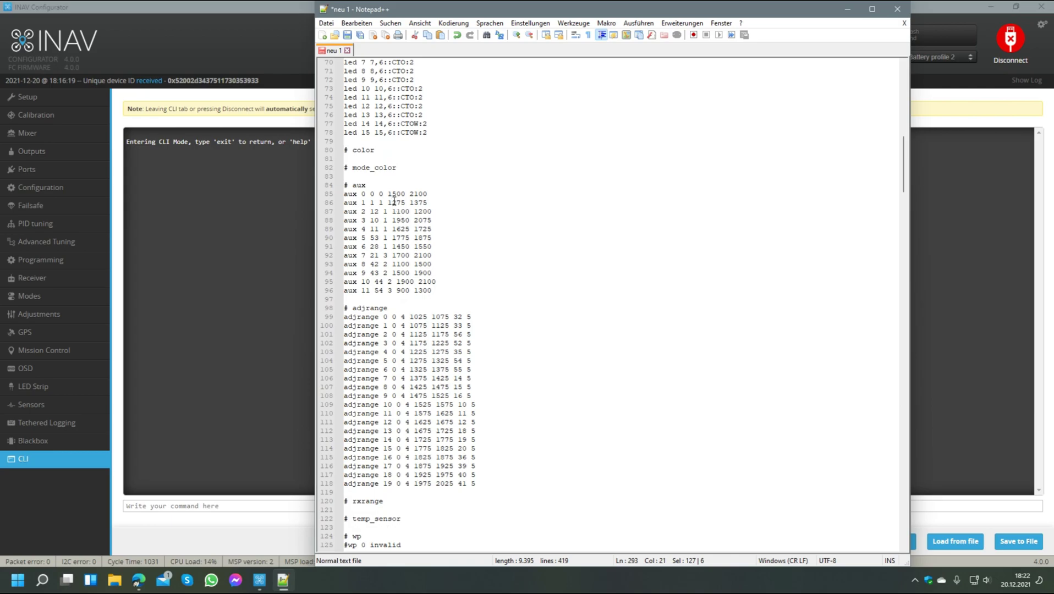
{"action": "left_click_drag", "start_coordinate": [384, 195], "coordinate": [389, 287]}
{"action": "left_click_drag", "start_coordinate": [393, 325], "coordinate": [406, 492]}
{"action": "scroll", "coordinate": [405, 489], "scroll_direction": "up", "scroll_amount": 11}
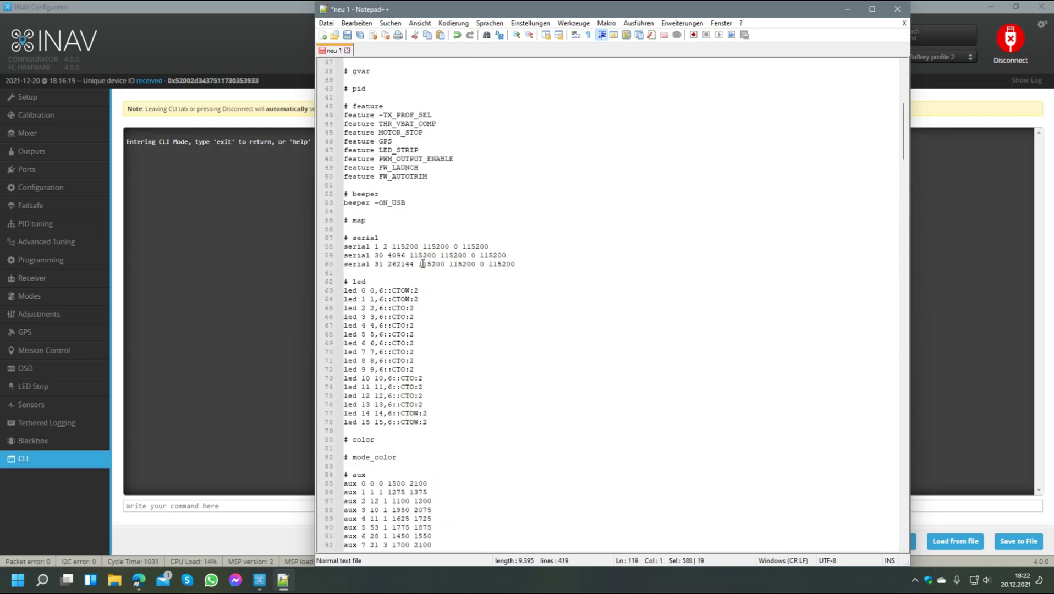
{"action": "left_click_drag", "start_coordinate": [421, 264], "coordinate": [391, 236]}
{"action": "left_click", "coordinate": [368, 105], "text": "ctrl"}
{"action": "left_click_drag", "start_coordinate": [368, 105], "coordinate": [393, 175]}
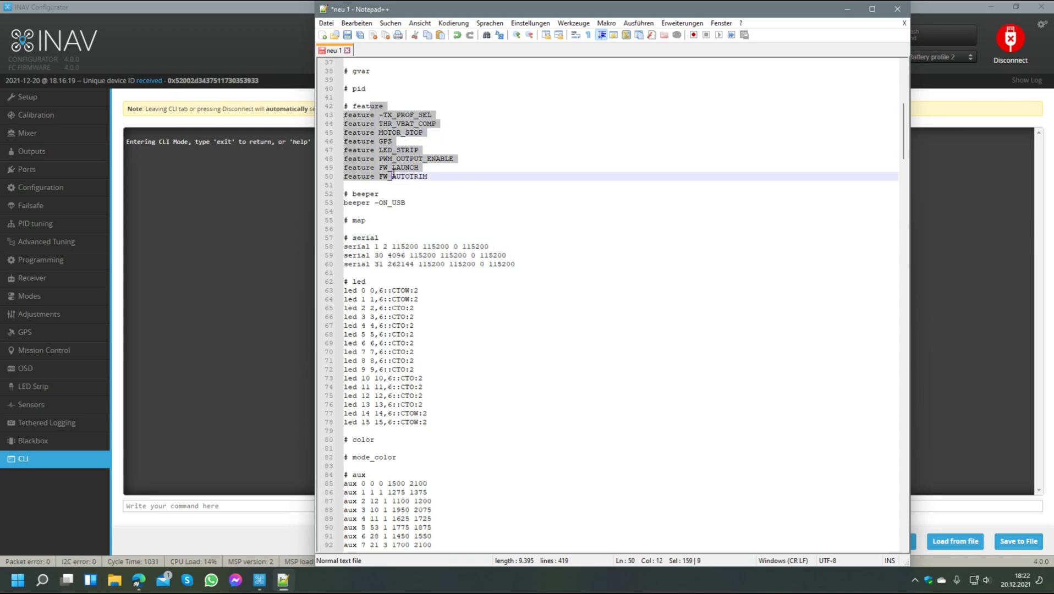
{"action": "scroll", "coordinate": [483, 357], "scroll_direction": "down", "scroll_amount": 20}
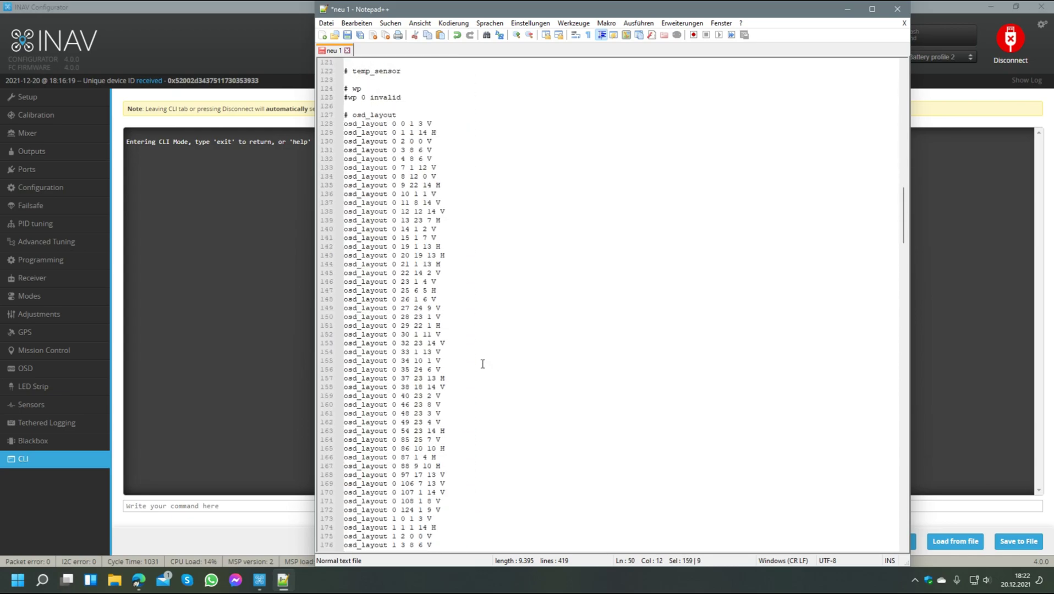
{"action": "scroll", "coordinate": [482, 373], "scroll_direction": "down", "scroll_amount": 20}
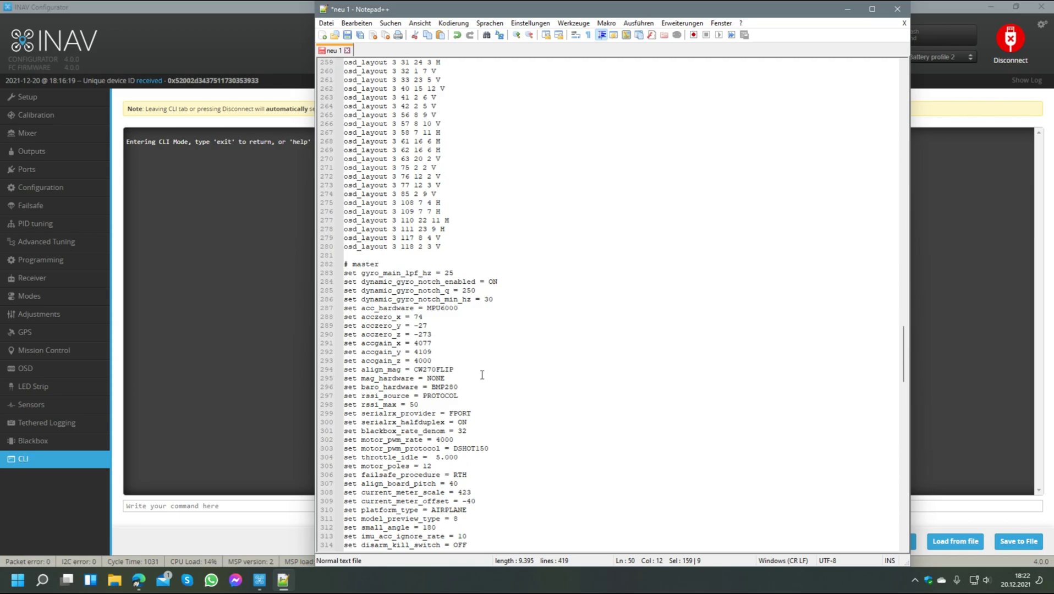
{"action": "scroll", "coordinate": [482, 375], "scroll_direction": "down", "scroll_amount": 4}
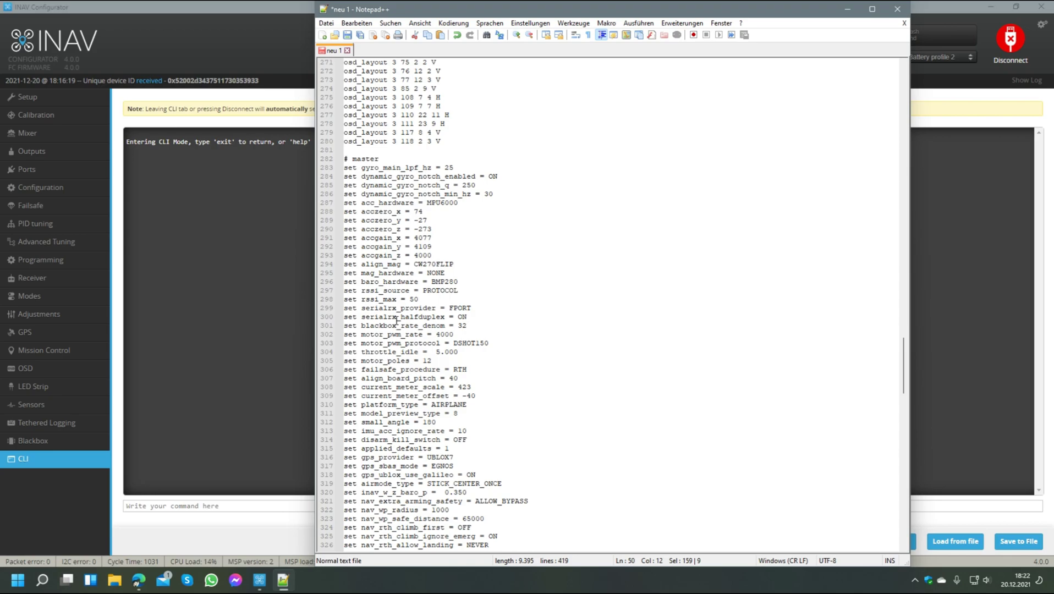
{"action": "scroll", "coordinate": [413, 309], "scroll_direction": "down", "scroll_amount": 20}
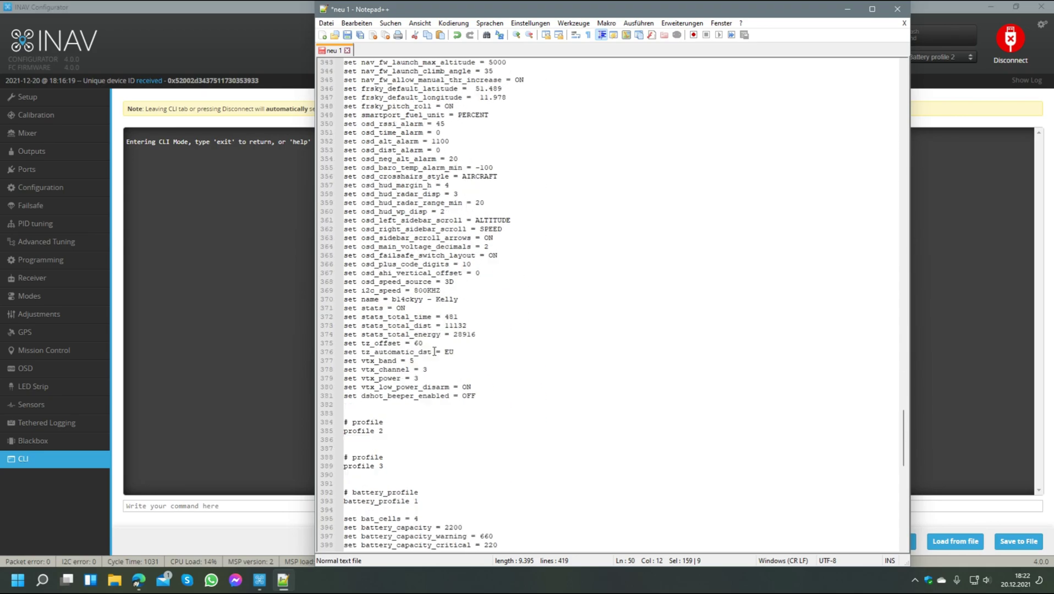
{"action": "scroll", "coordinate": [434, 355], "scroll_direction": "up", "scroll_amount": 6}
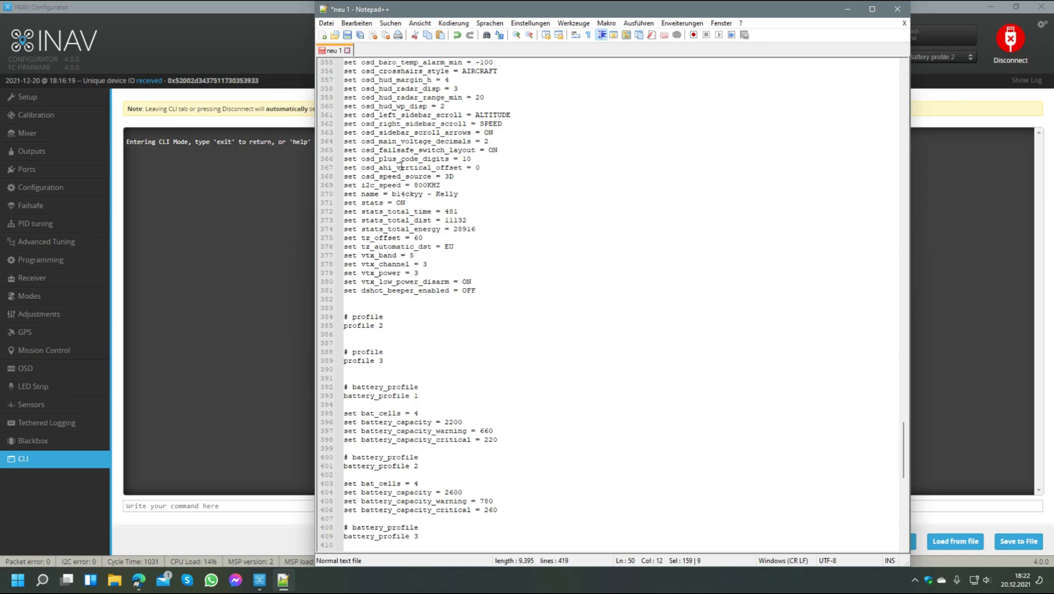
Step: Paste the whole edited diff into the CLI, run it, then enter 'save' to reboot the board
{"action": "left_click", "coordinate": [401, 167]}
{"action": "key", "text": "ctrl+a"}
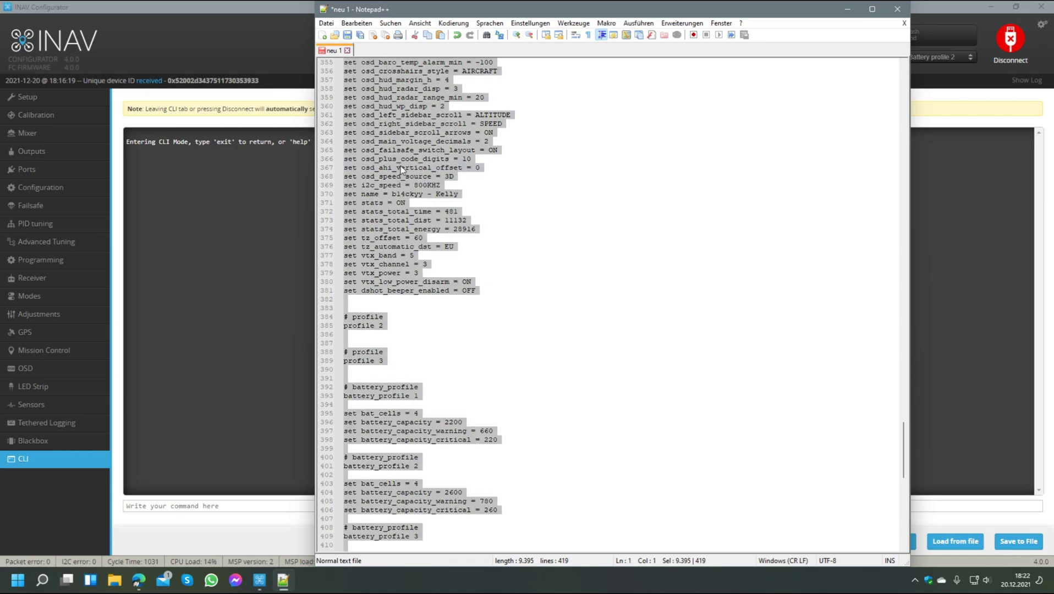
{"action": "left_click", "coordinate": [199, 506]}
{"action": "key", "text": "ctrl+v"}
{"action": "key", "text": "Return"}
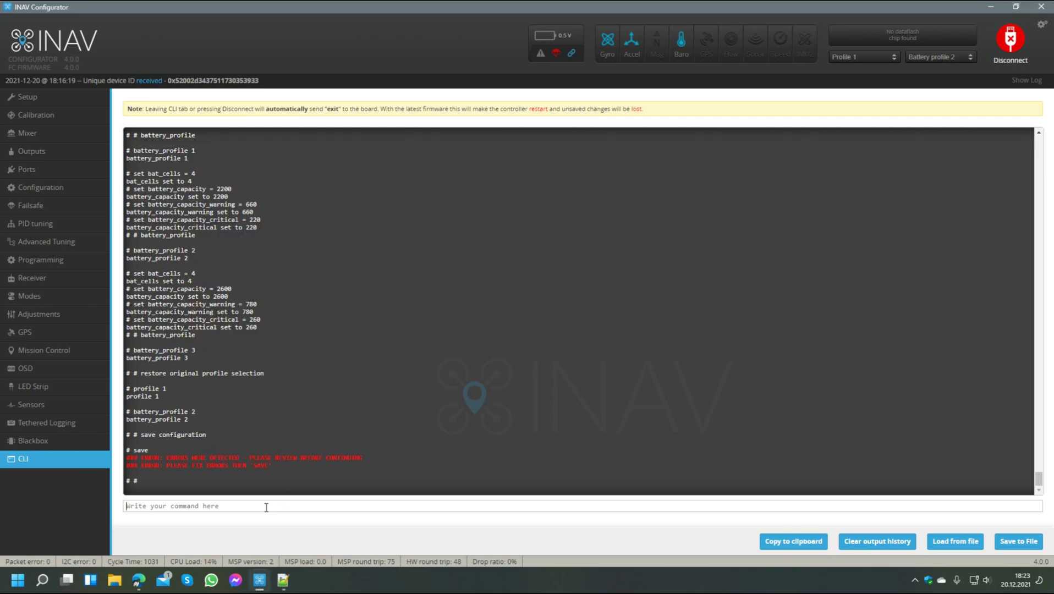
{"action": "type", "text": "save"}
{"action": "key", "text": "Return"}
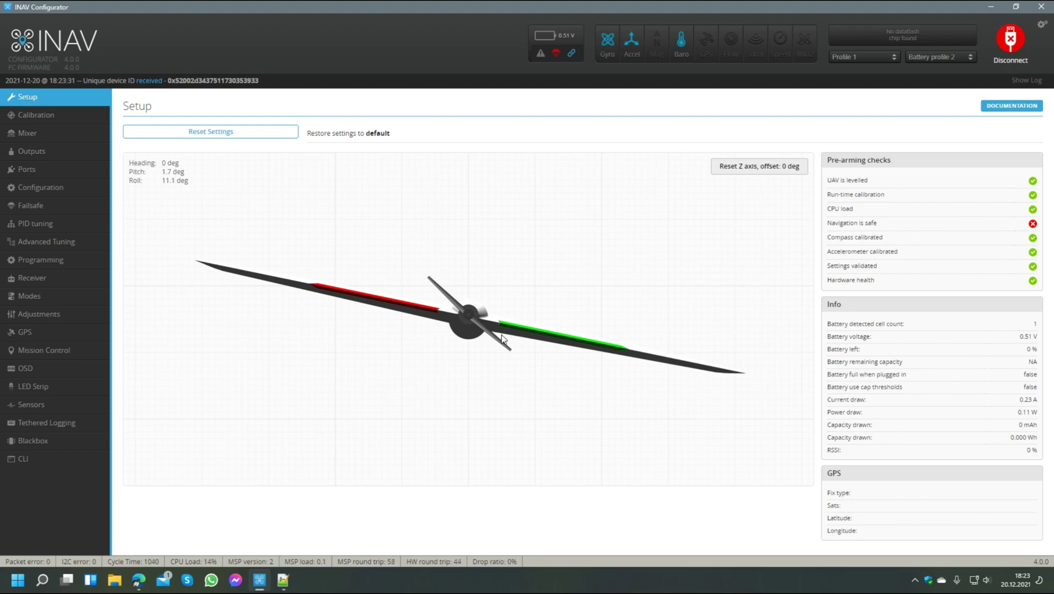
Step: Check the PID gains (Roll P 5, I 7, FF 50) and the Rates & Expo values
{"action": "left_click", "coordinate": [38, 227]}
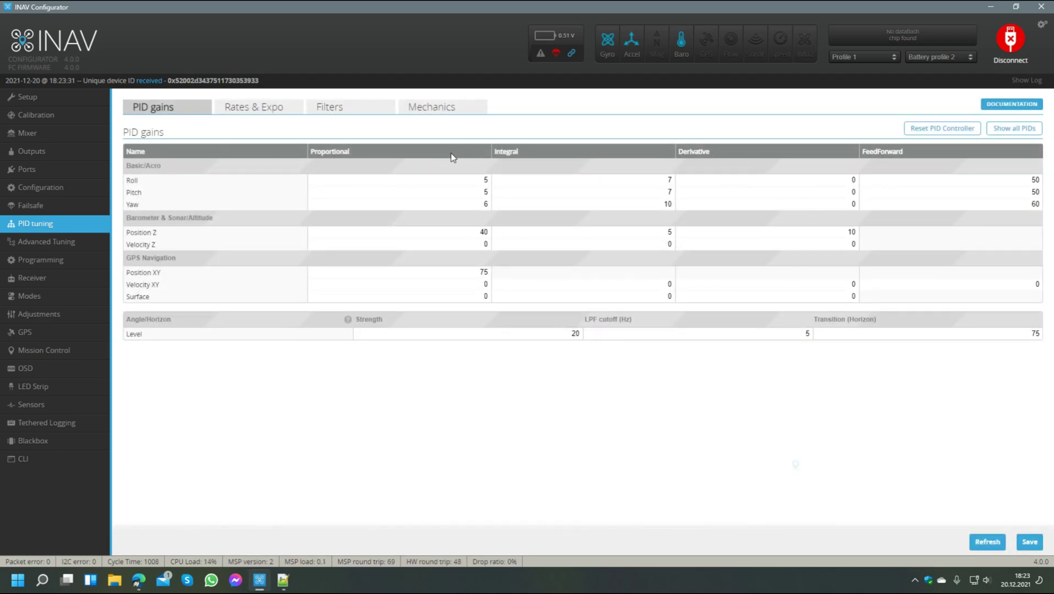
{"action": "left_click_drag", "start_coordinate": [449, 159], "coordinate": [693, 204]}
{"action": "left_click", "coordinate": [956, 196]}
{"action": "left_click", "coordinate": [260, 110]}
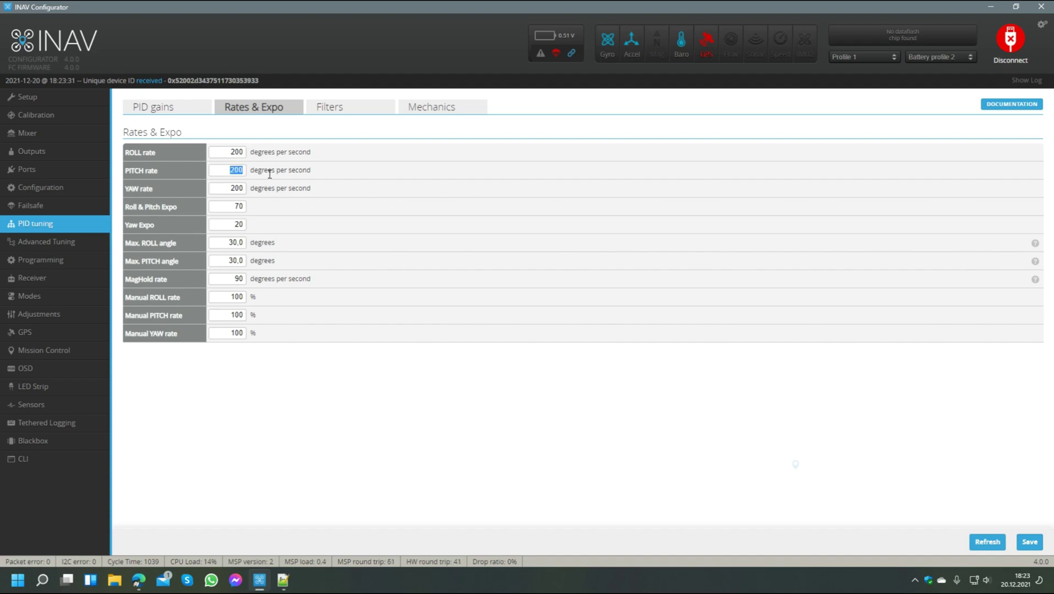
{"action": "left_click", "coordinate": [180, 114]}
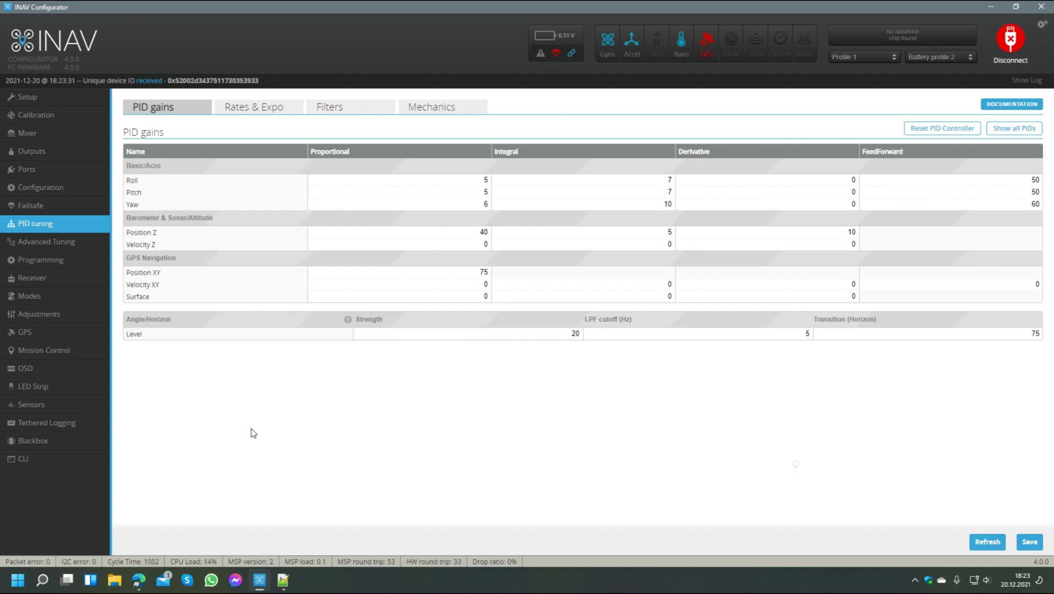
Step: In the CLI, reset applied_defaults to 0 and save so the board reboots
{"action": "left_click", "coordinate": [47, 459]}
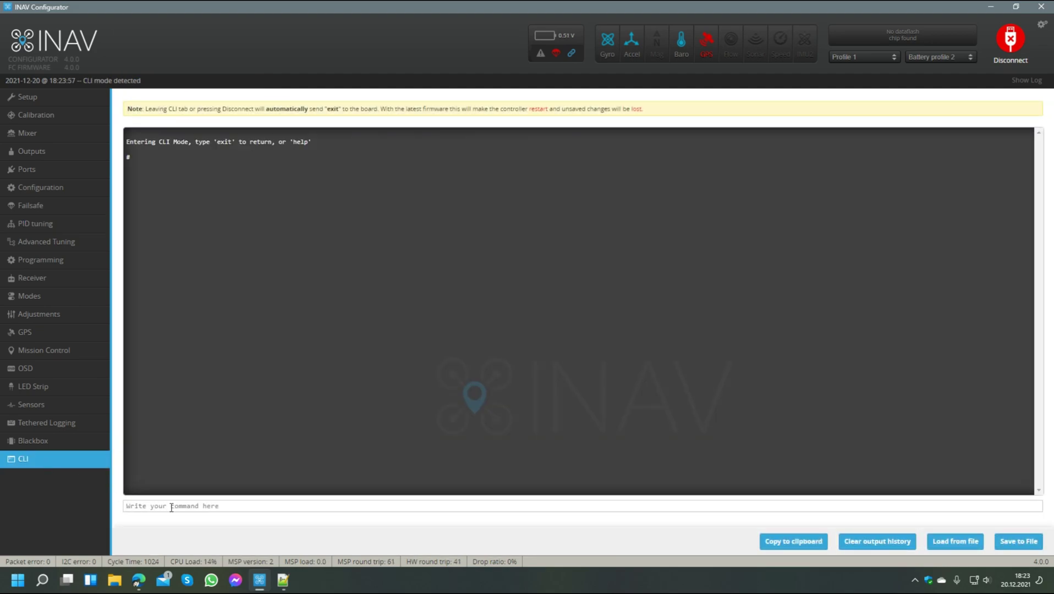
{"action": "type", "text": "set applied_defaults=0"}
{"action": "key", "text": "Return"}
{"action": "type", "text": "save"}
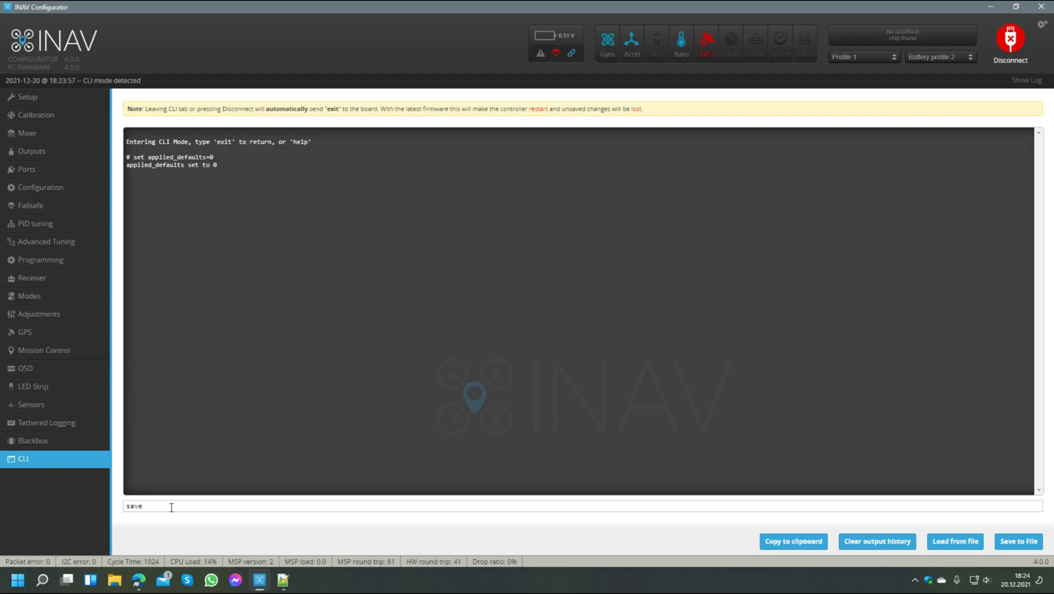
{"action": "key", "text": "Return"}
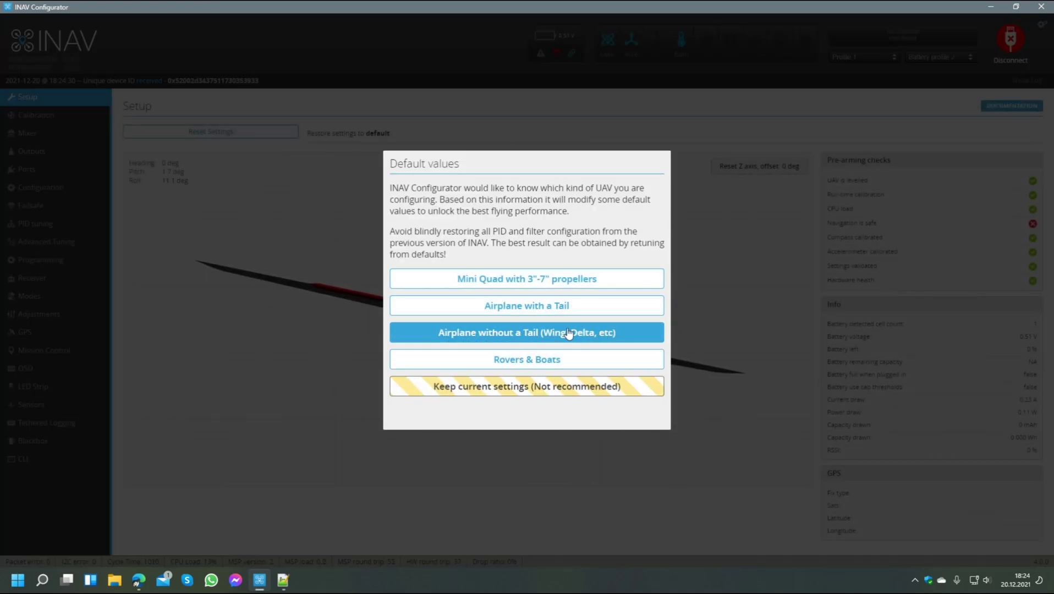
Step: Apply tailless airplane defaults and verify Roll P 15, I 3, D 7, FF 50 and a 180°/s roll rate
{"action": "left_click", "coordinate": [506, 338]}
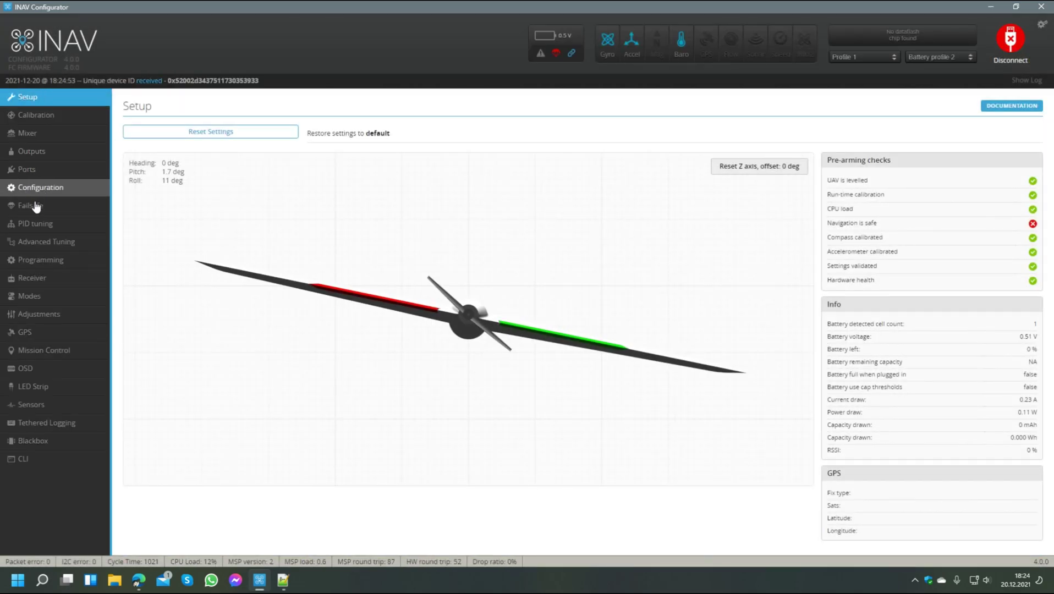
{"action": "left_click", "coordinate": [38, 223]}
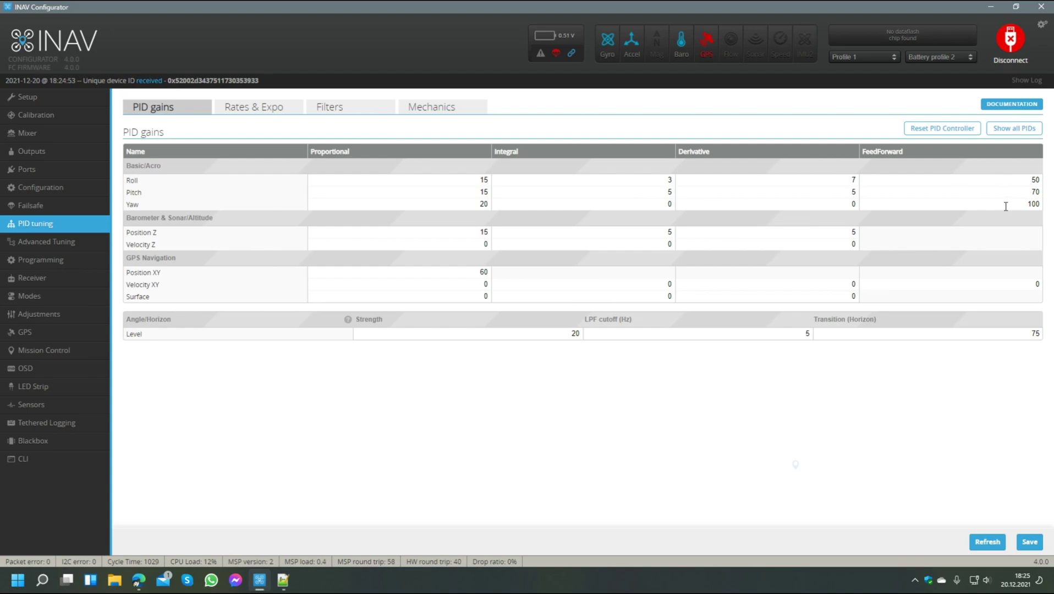
{"action": "left_click", "coordinate": [245, 110]}
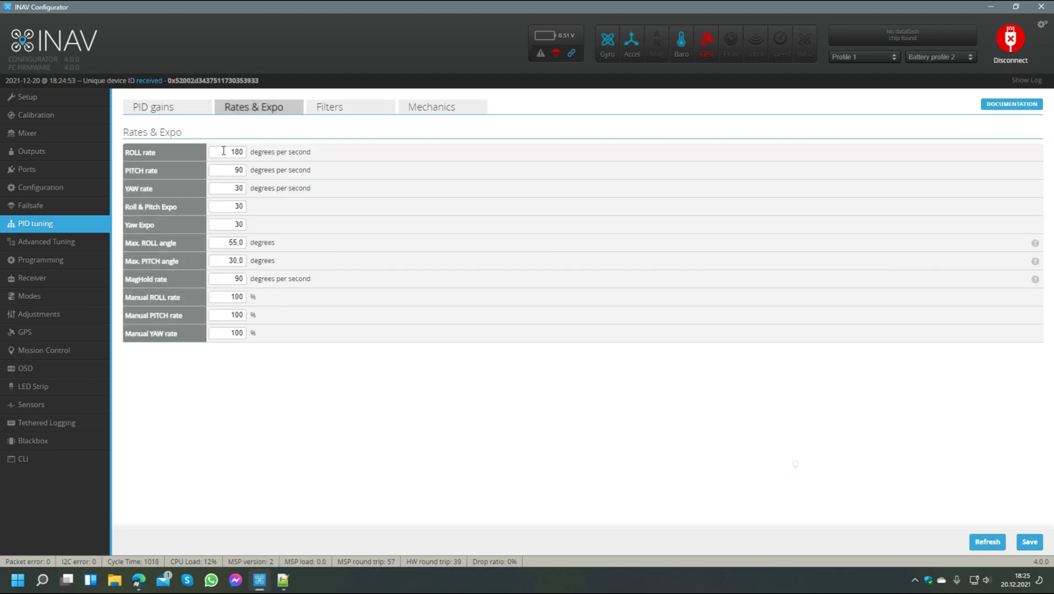
{"action": "left_click", "coordinate": [186, 112]}
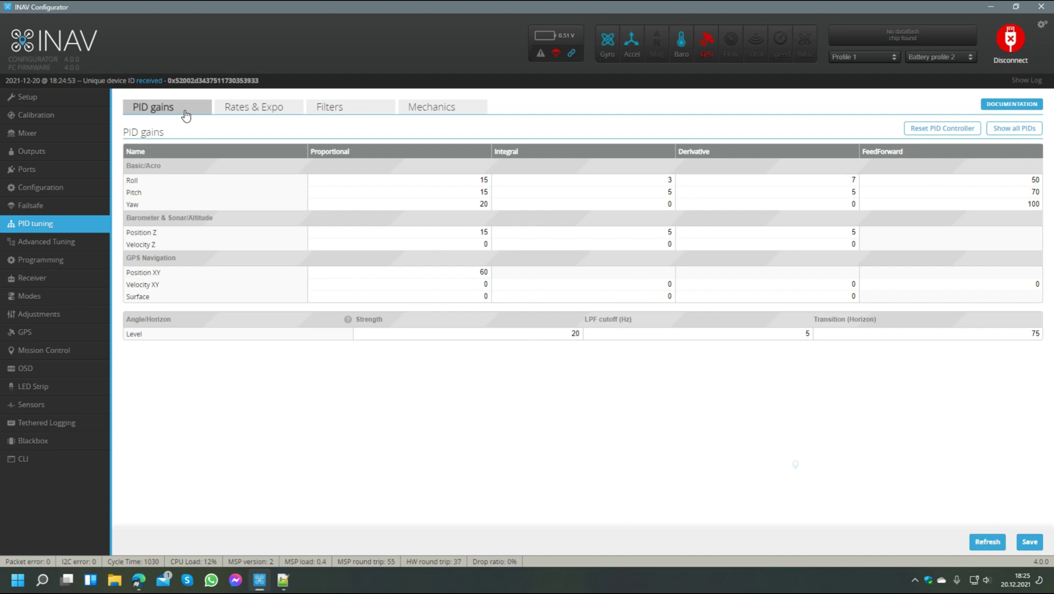
Step: Review the restored motor and servo outputs and the serial port assignments
{"action": "left_click", "coordinate": [13, 154]}
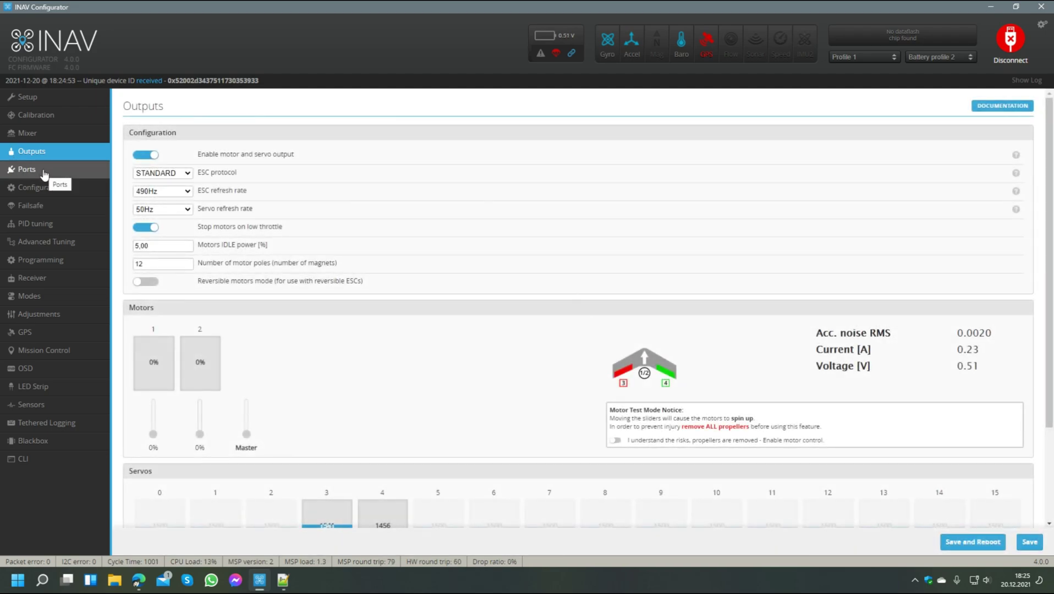
{"action": "scroll", "coordinate": [333, 349], "scroll_direction": "down", "scroll_amount": 3}
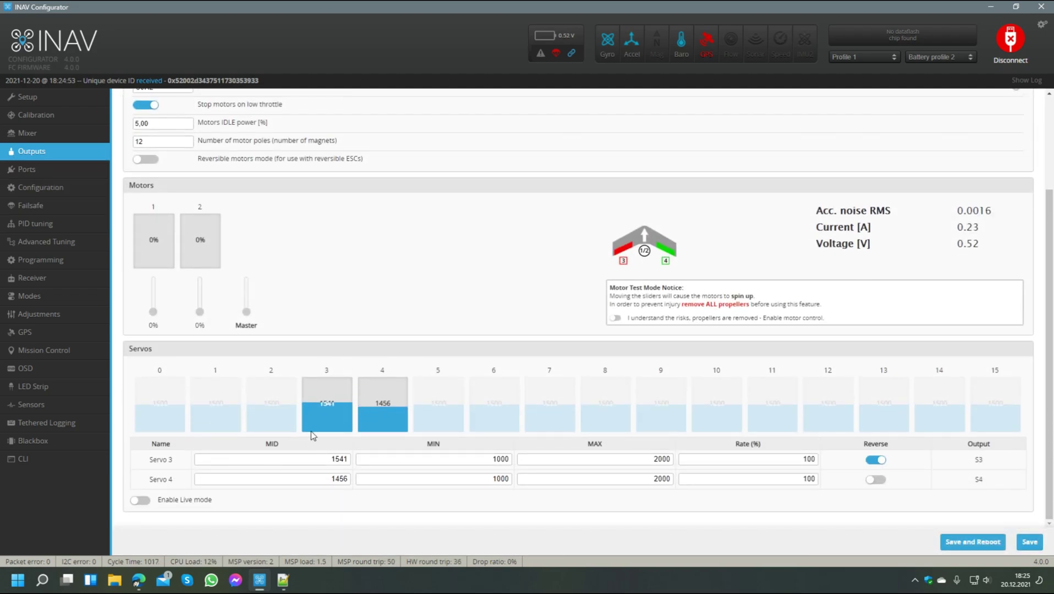
{"action": "left_click", "coordinate": [46, 172]}
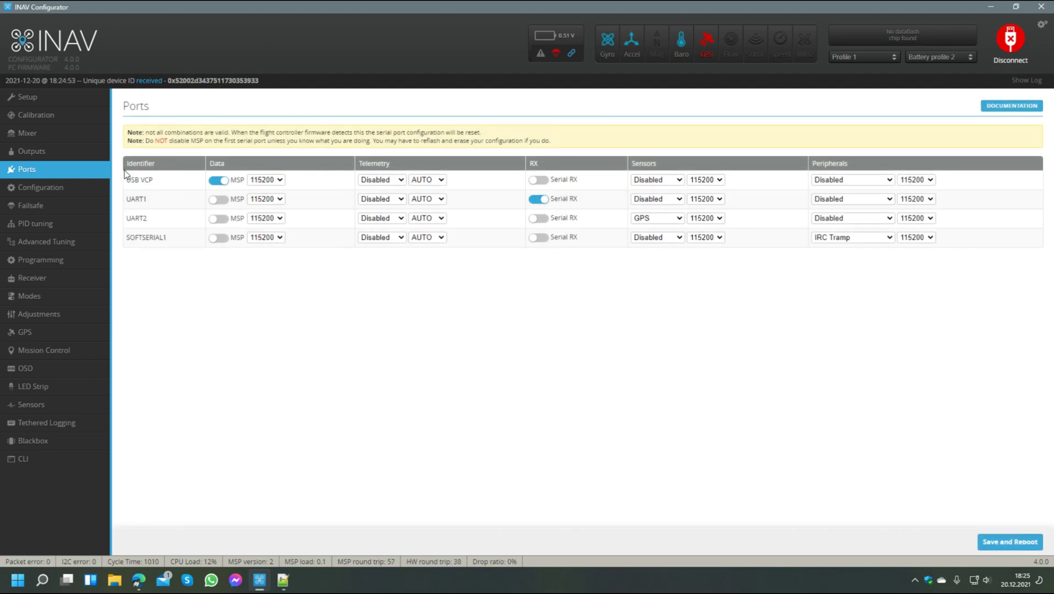
Step: Check the Configuration page: MPU6000 accelerometer, BMP280 barometer, UBLOX7 GPS, 4-cell 2600 mAh battery
{"action": "left_click", "coordinate": [41, 186]}
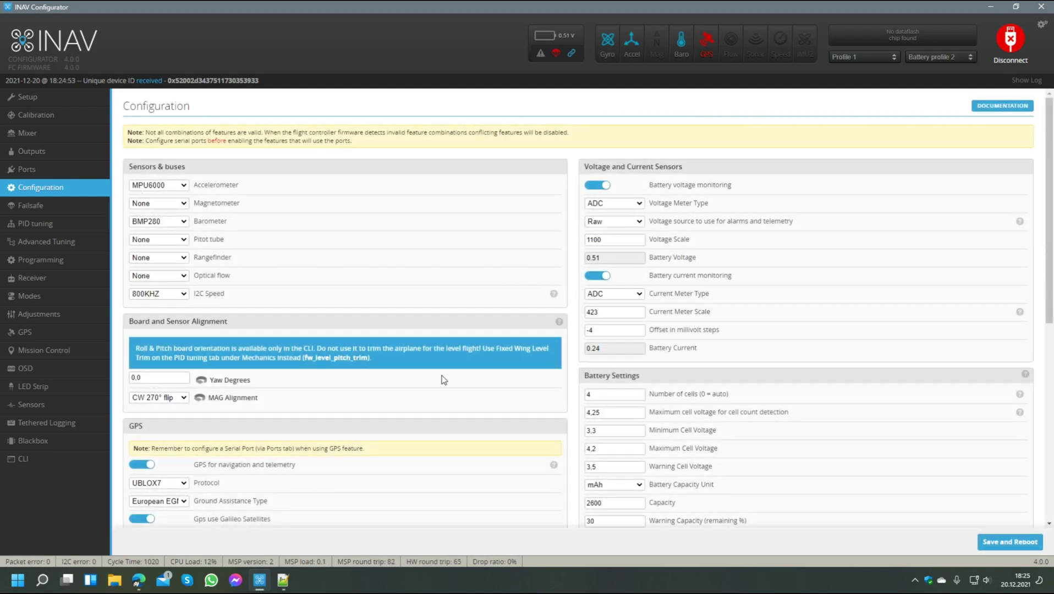
{"action": "scroll", "coordinate": [443, 380], "scroll_direction": "down", "scroll_amount": 3}
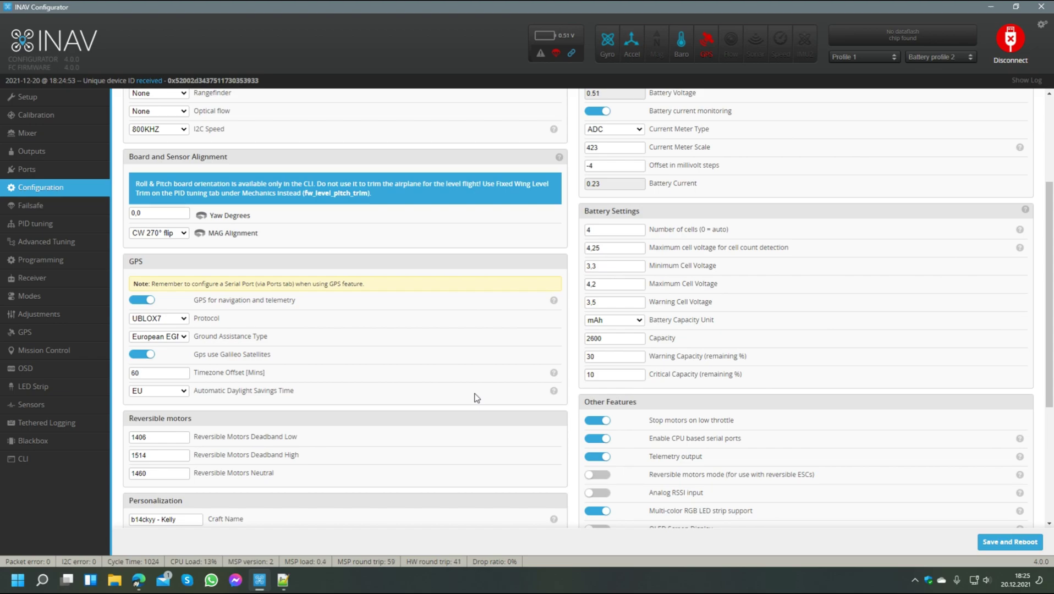
{"action": "scroll", "coordinate": [477, 398], "scroll_direction": "down", "scroll_amount": 3}
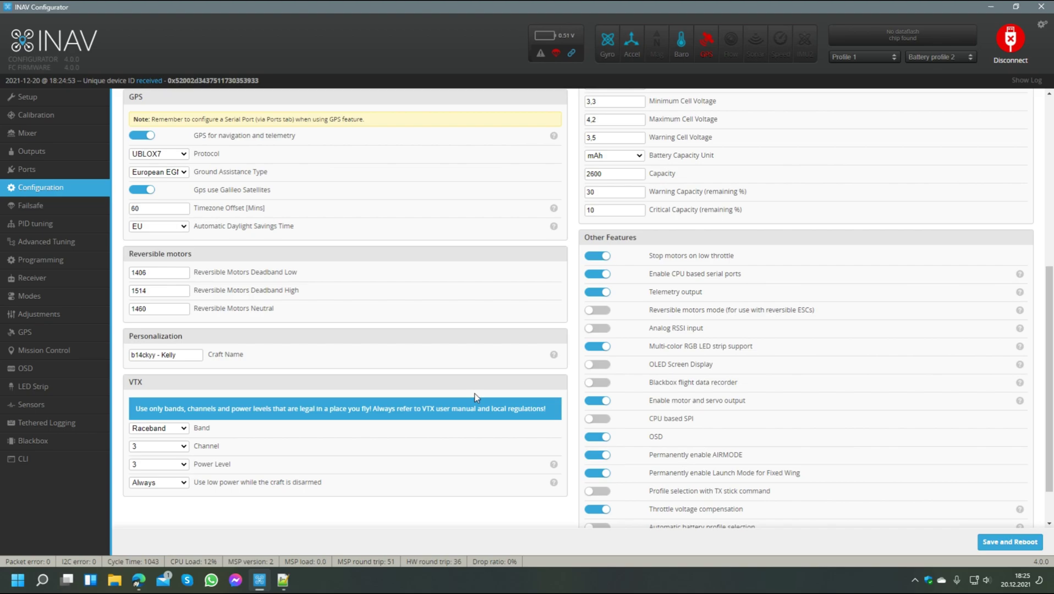
{"action": "scroll", "coordinate": [477, 397], "scroll_direction": "up", "scroll_amount": 6}
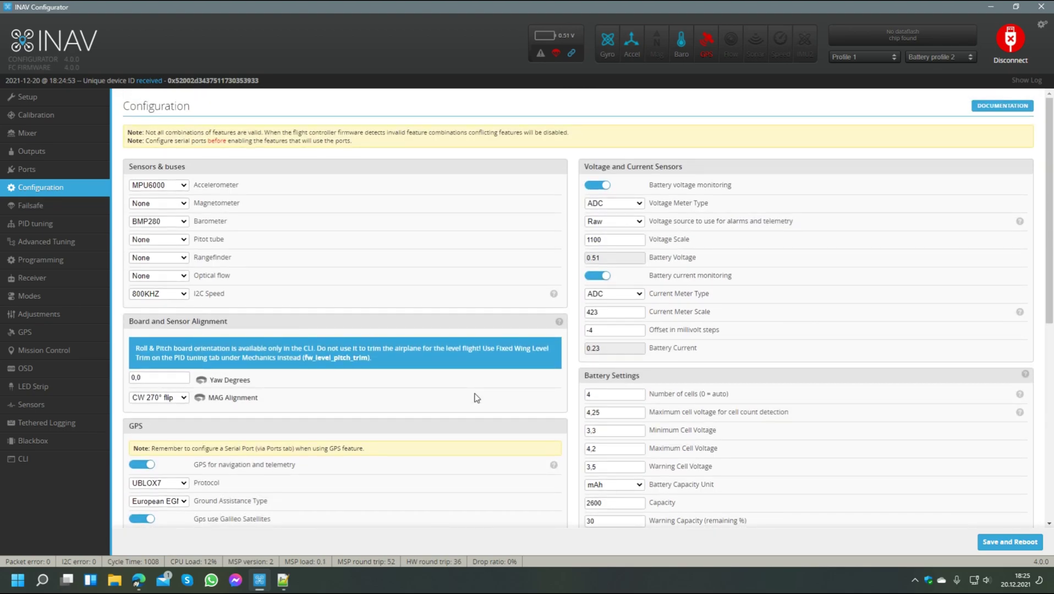